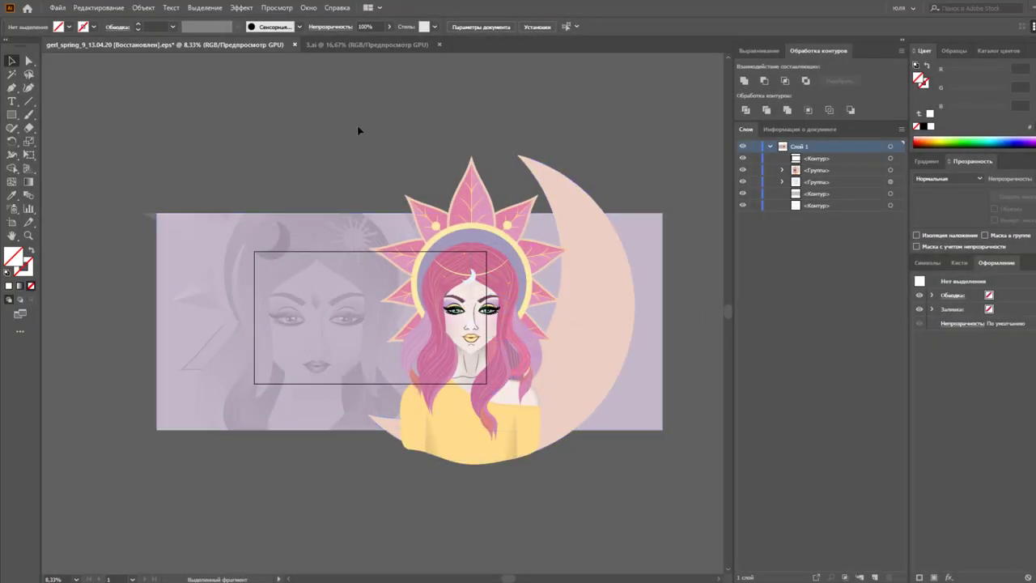
Step: Run super_magic_eraser_v32 with Make Clipping Mask and Crop by Shape left unchecked
{"action": "left_click", "coordinate": [54, 9]}
{"action": "mouse_move", "coordinate": [162, 246]}
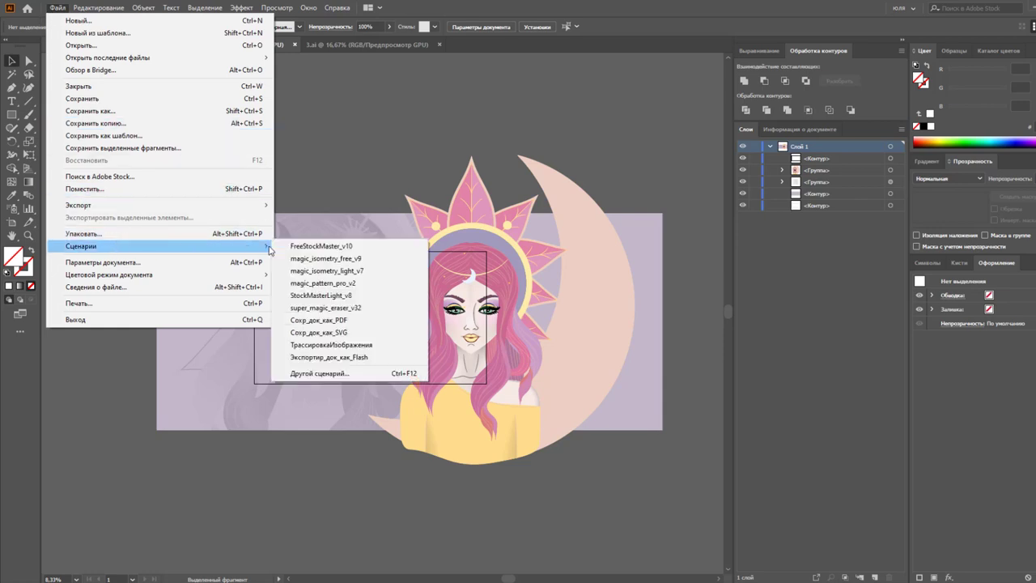
{"action": "left_click", "coordinate": [333, 307]}
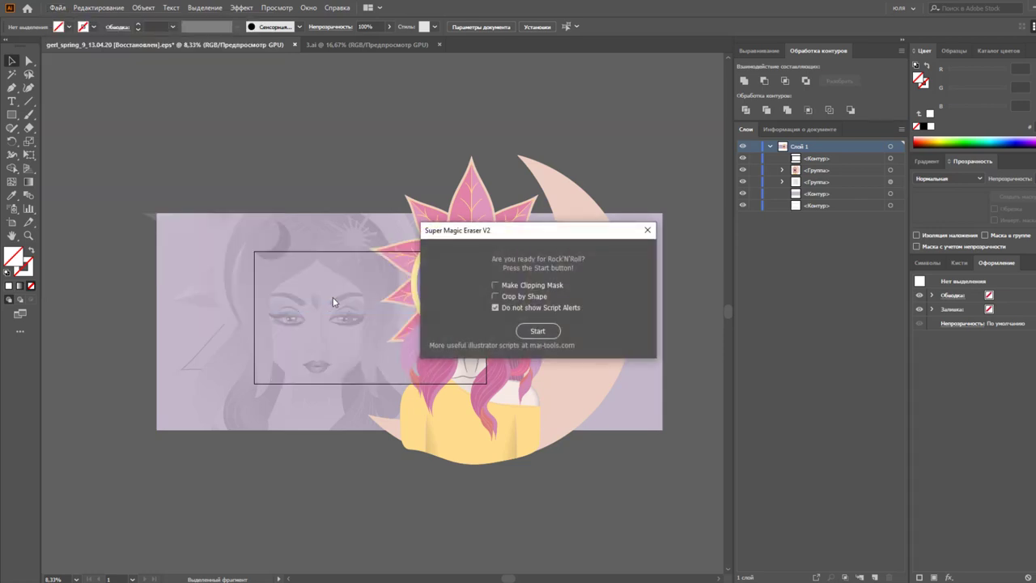
{"action": "left_click", "coordinate": [537, 330]}
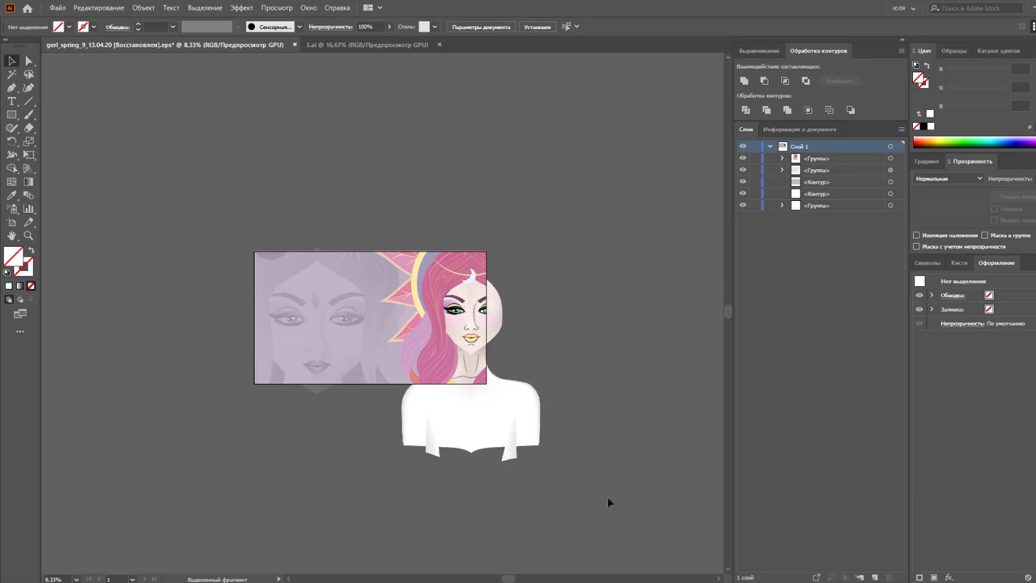
Step: Draw a 3500 × 2000 pt rectangle with the Rectangle tool
{"action": "key", "text": "ctrl+a"}
{"action": "left_click", "coordinate": [792, 130]}
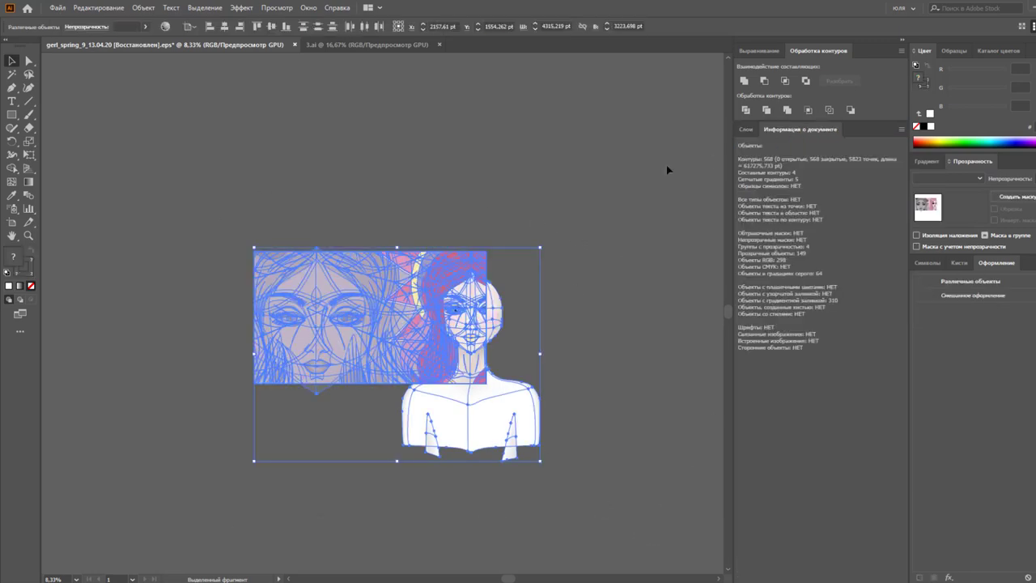
{"action": "left_click", "coordinate": [631, 163]}
{"action": "left_click", "coordinate": [16, 117]}
{"action": "left_click", "coordinate": [424, 267]}
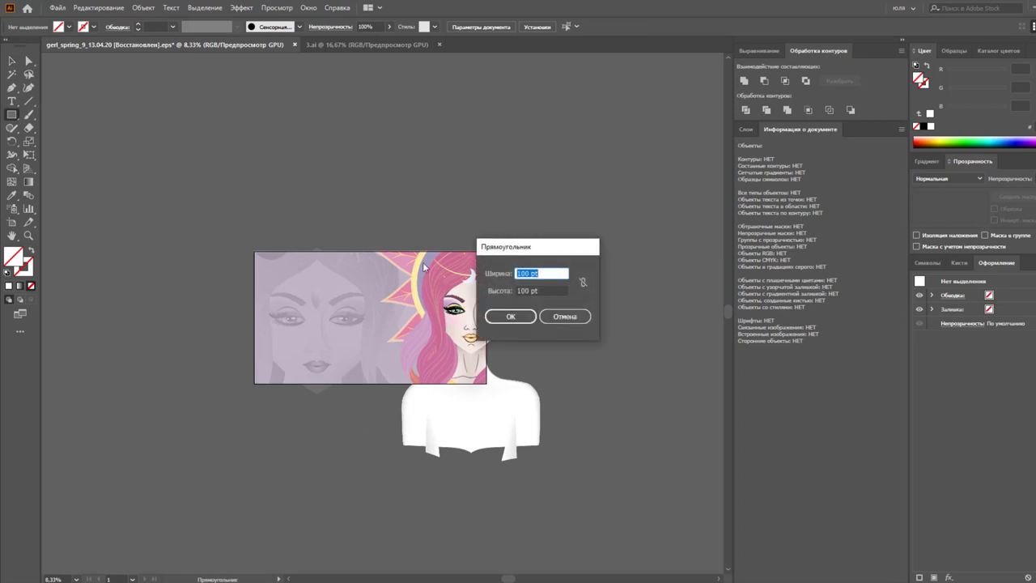
{"action": "type", "text": "3500"}
{"action": "key", "text": "Tab"}
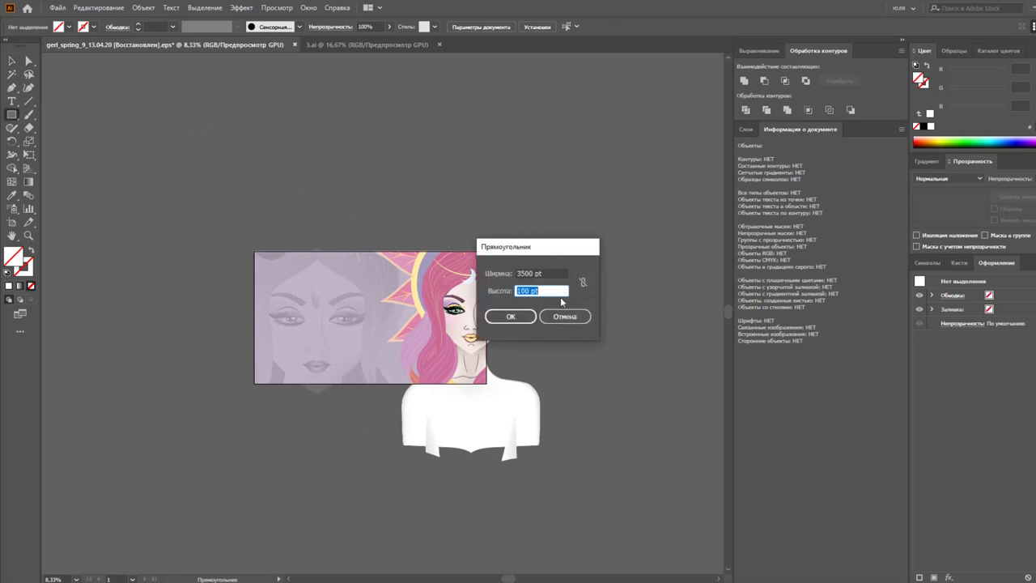
{"action": "type", "text": "2000"}
{"action": "key", "text": "Tab"}
{"action": "key", "text": "Return"}
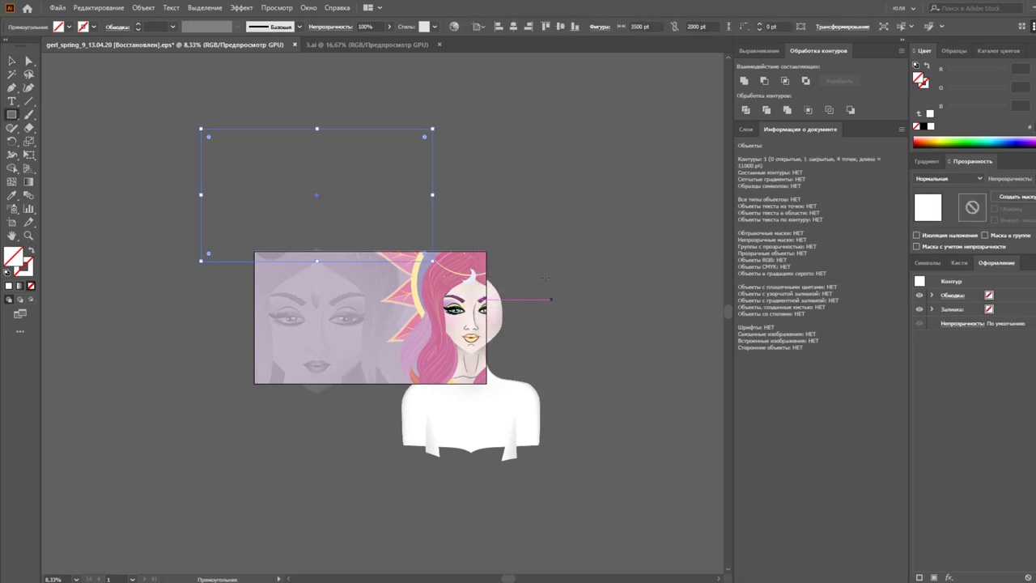
Step: Centre the rectangle over the artwork and make it a clipping mask for everything
{"action": "left_click", "coordinate": [513, 26]}
{"action": "left_click", "coordinate": [560, 26]}
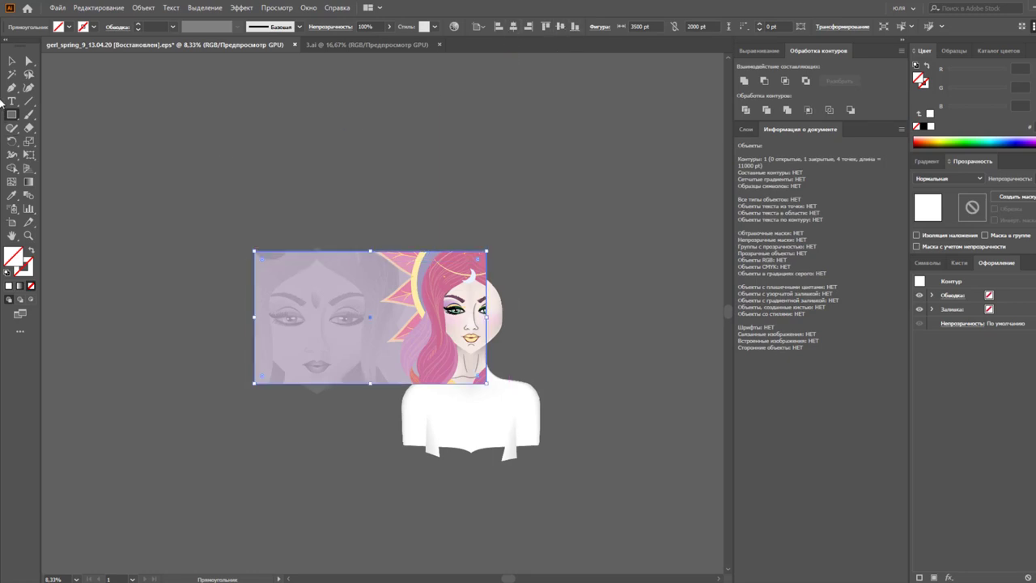
{"action": "left_click", "coordinate": [12, 61]}
{"action": "key", "text": "ctrl+a"}
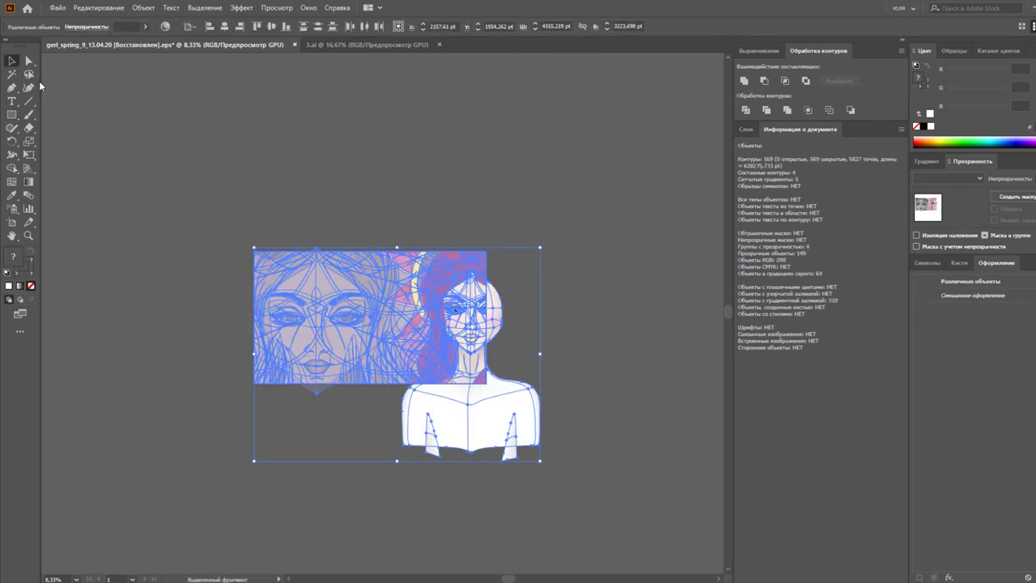
{"action": "key", "text": "ctrl+7"}
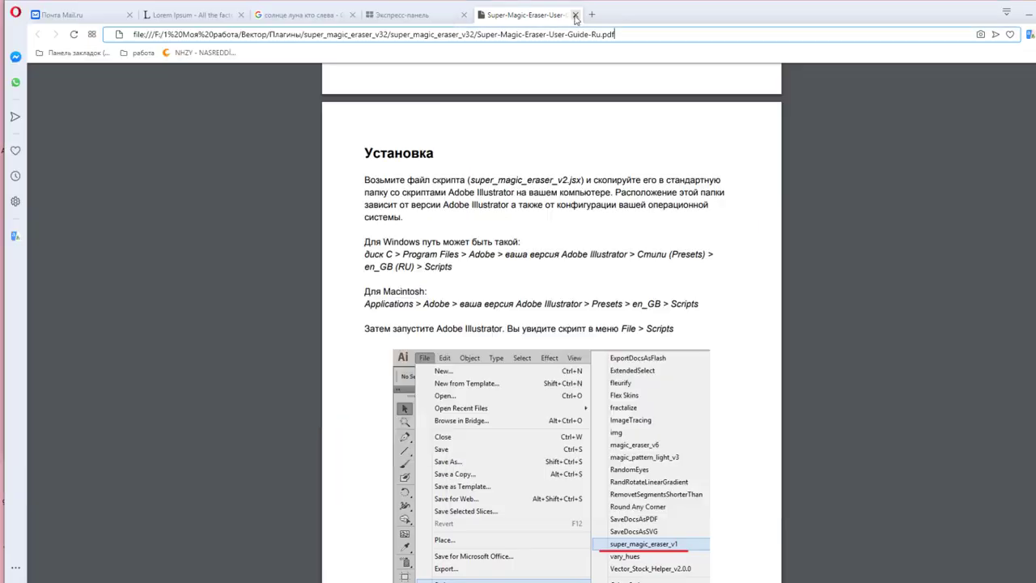
Step: Close the user guide PDF tab and open the Super Magic Eraser card on mai-tools.com
{"action": "left_click", "coordinate": [576, 15]}
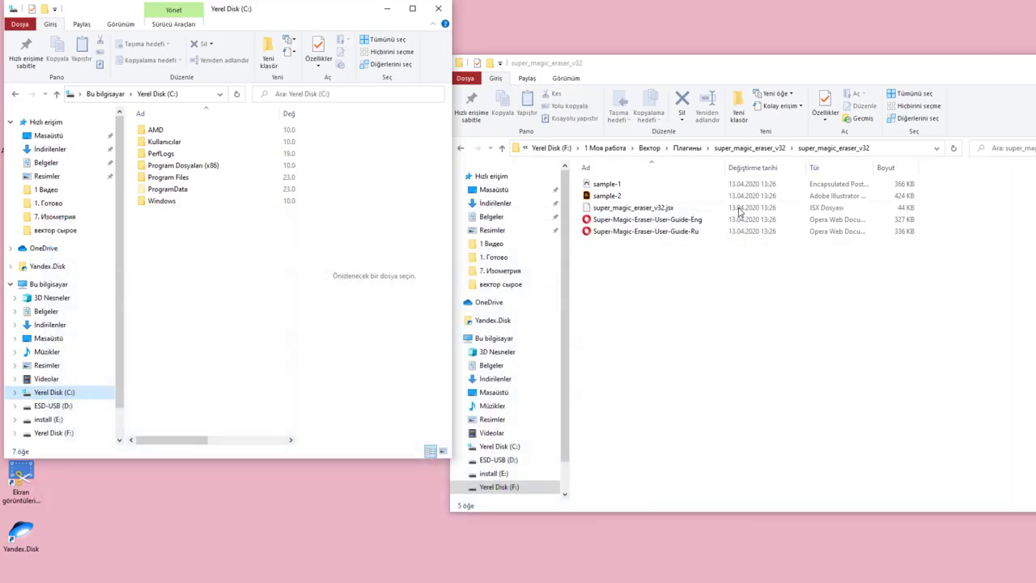
{"action": "scroll", "coordinate": [907, 409], "scroll_direction": "down", "scroll_amount": 6}
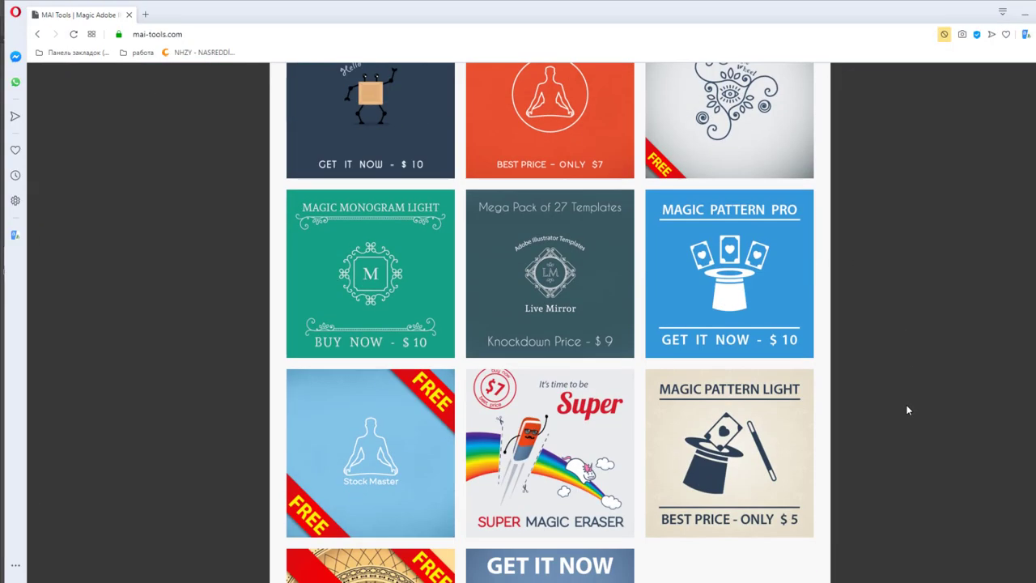
{"action": "left_click", "coordinate": [569, 349]}
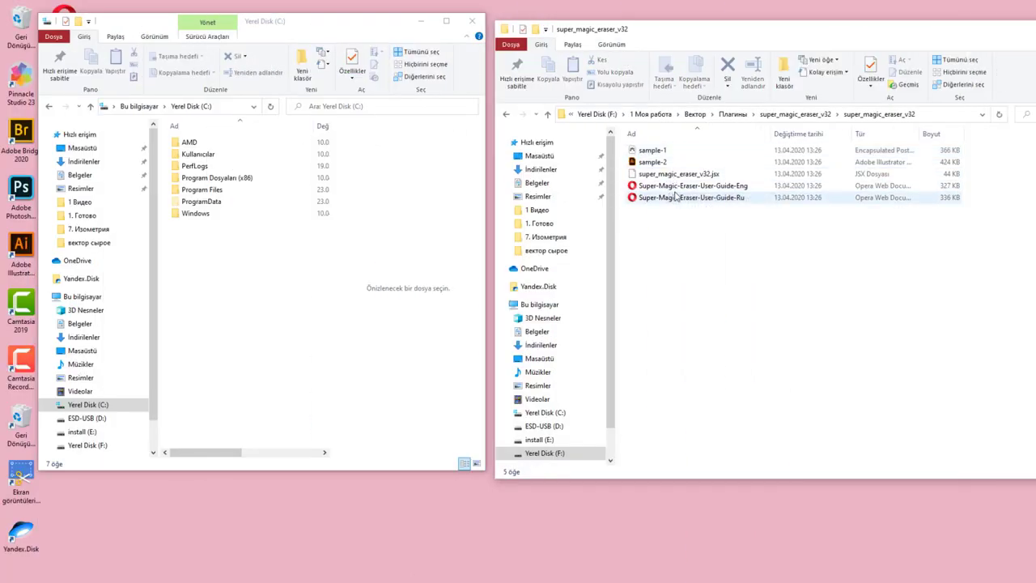
Step: Open Super-Magic-Eraser-User-Guide-Ru in Opera and scroll down to the Установка page
{"action": "left_click", "coordinate": [679, 201]}
{"action": "double_click", "coordinate": [678, 198]}
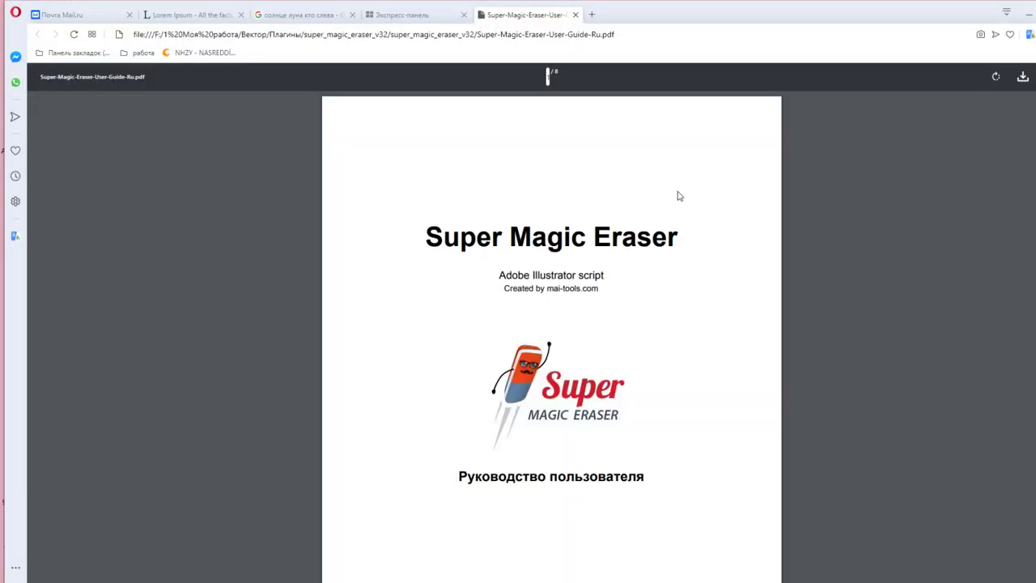
{"action": "scroll", "coordinate": [659, 264], "scroll_direction": "down", "scroll_amount": 2}
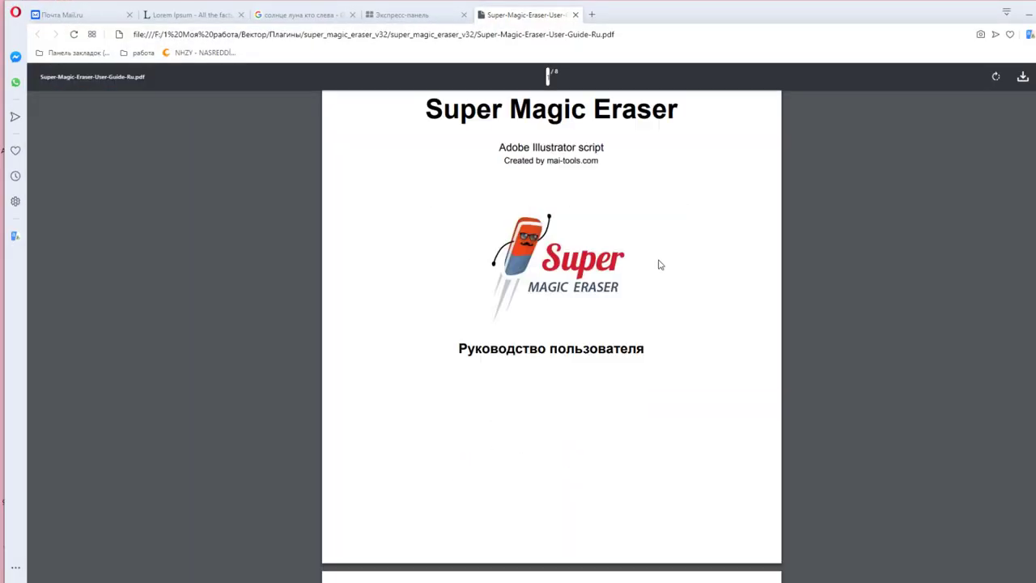
{"action": "scroll", "coordinate": [657, 267], "scroll_direction": "down", "scroll_amount": 5}
{"action": "scroll", "coordinate": [657, 269], "scroll_direction": "down", "scroll_amount": 2}
{"action": "scroll", "coordinate": [656, 271], "scroll_direction": "down", "scroll_amount": 1}
{"action": "scroll", "coordinate": [657, 272], "scroll_direction": "down", "scroll_amount": 4}
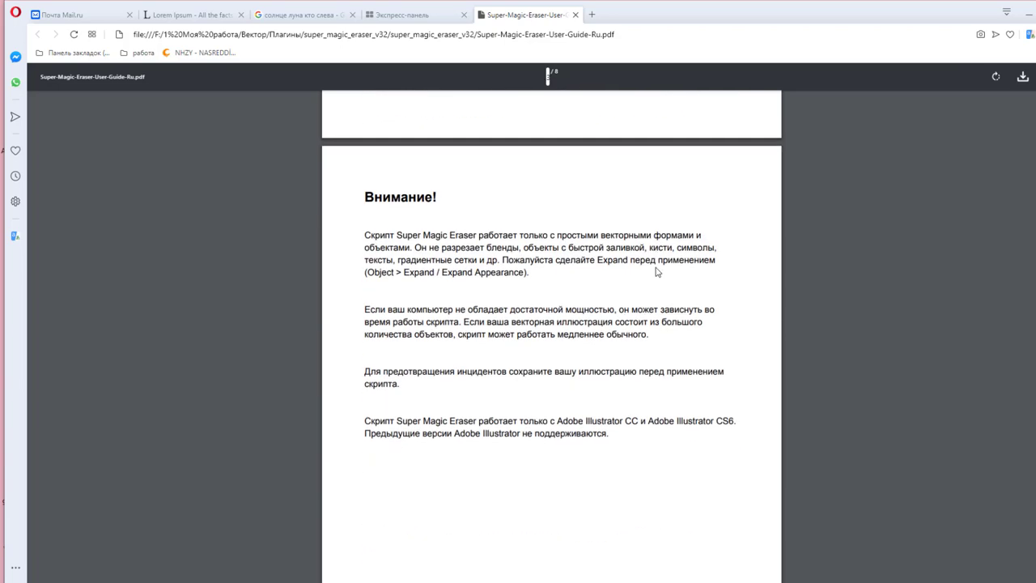
{"action": "scroll", "coordinate": [657, 272], "scroll_direction": "down", "scroll_amount": 1}
{"action": "scroll", "coordinate": [657, 272], "scroll_direction": "down", "scroll_amount": 2}
{"action": "scroll", "coordinate": [657, 272], "scroll_direction": "down", "scroll_amount": 4}
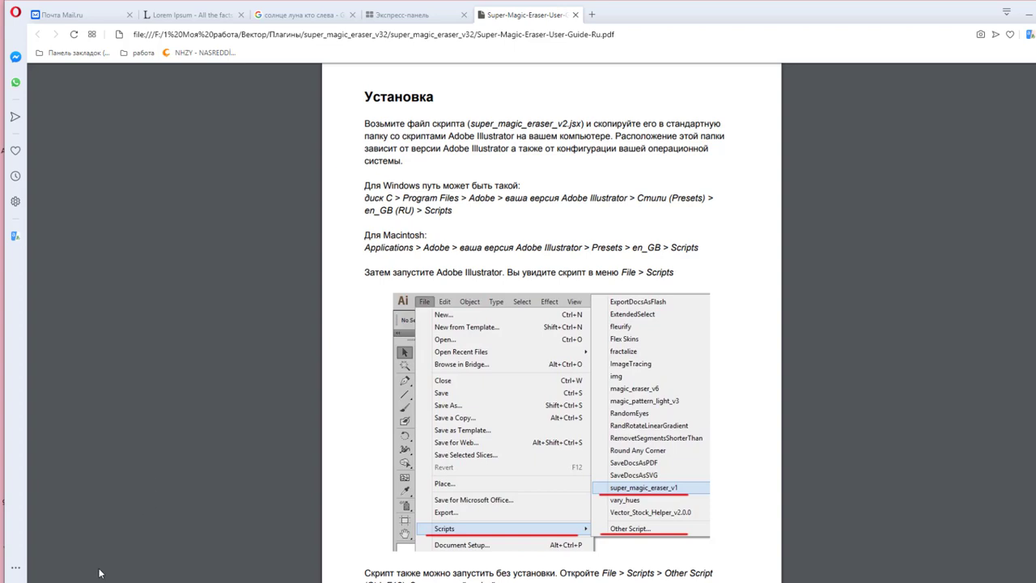
{"action": "left_click", "coordinate": [145, 551]}
Step: Browse to Program Files\Adobe\Adobe Illustrator 2020\Hazır Ayarlar\ru_RU\Сценарии in the second Explorer window
{"action": "left_click", "coordinate": [65, 564]}
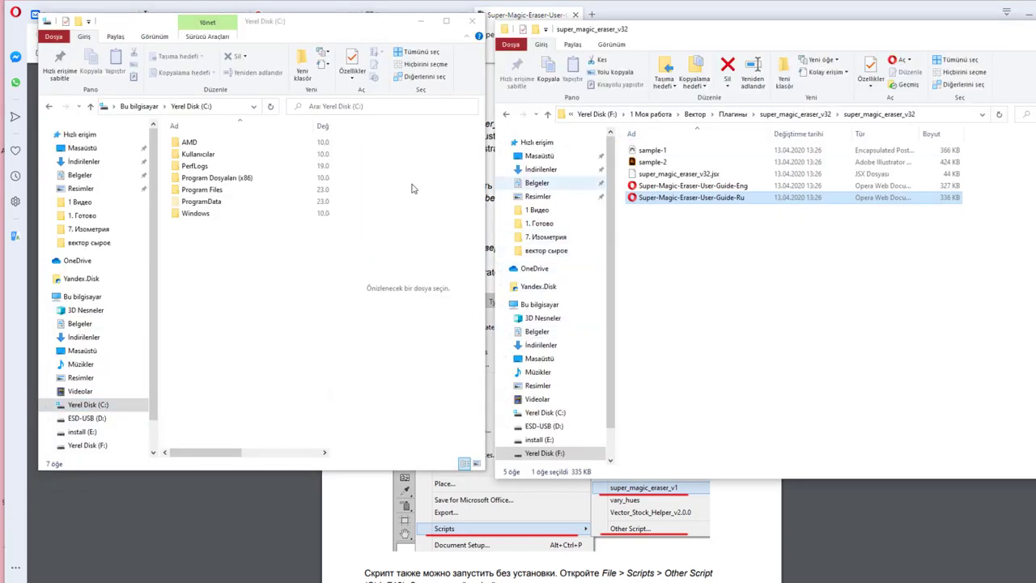
{"action": "double_click", "coordinate": [199, 191]}
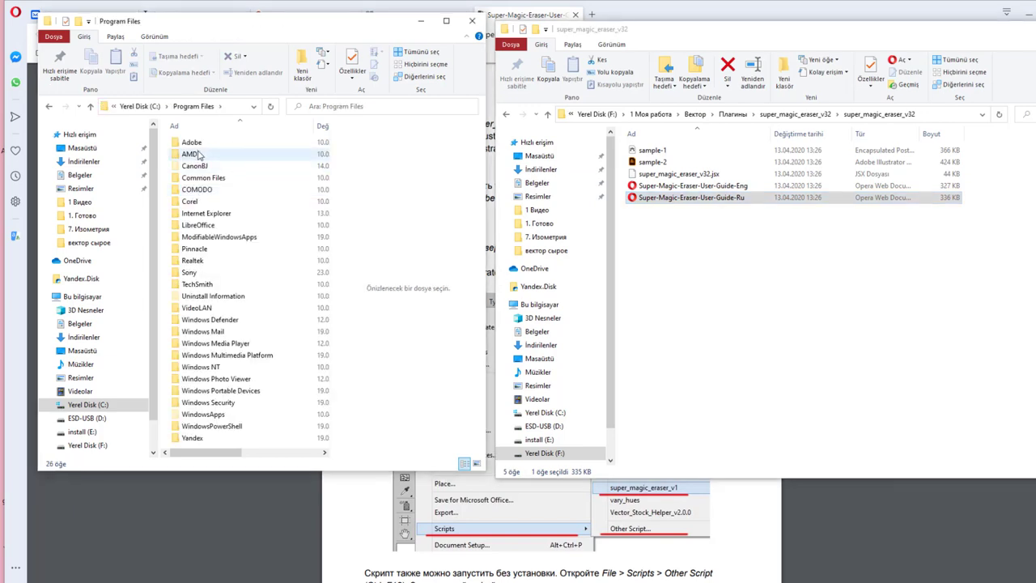
{"action": "double_click", "coordinate": [199, 144]}
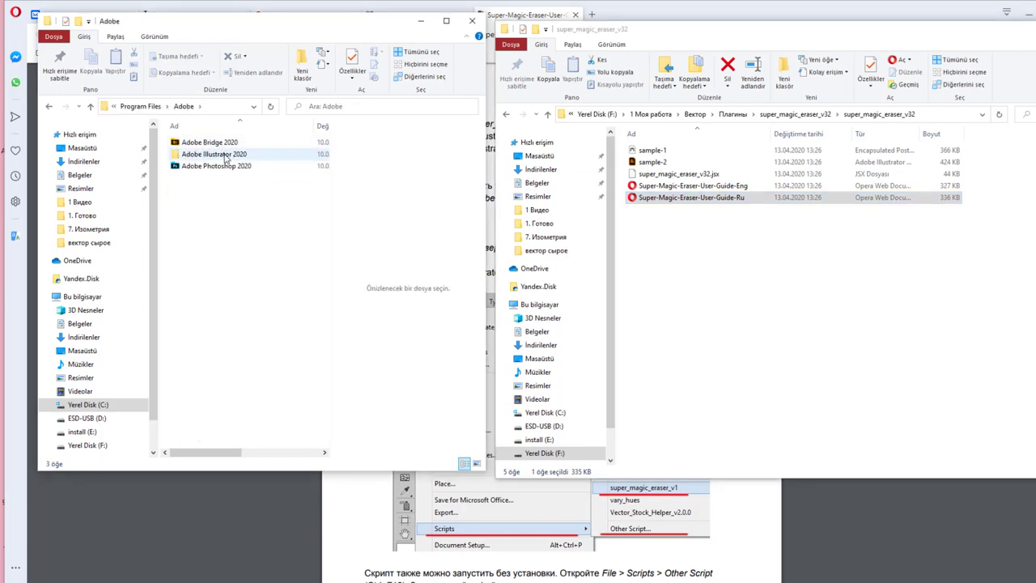
{"action": "double_click", "coordinate": [214, 154]}
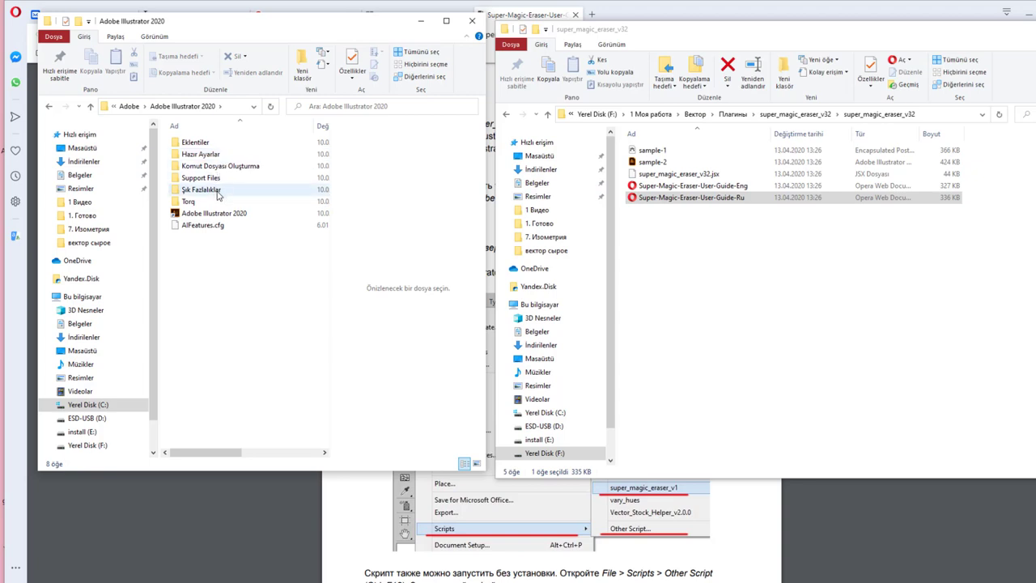
{"action": "double_click", "coordinate": [201, 154]}
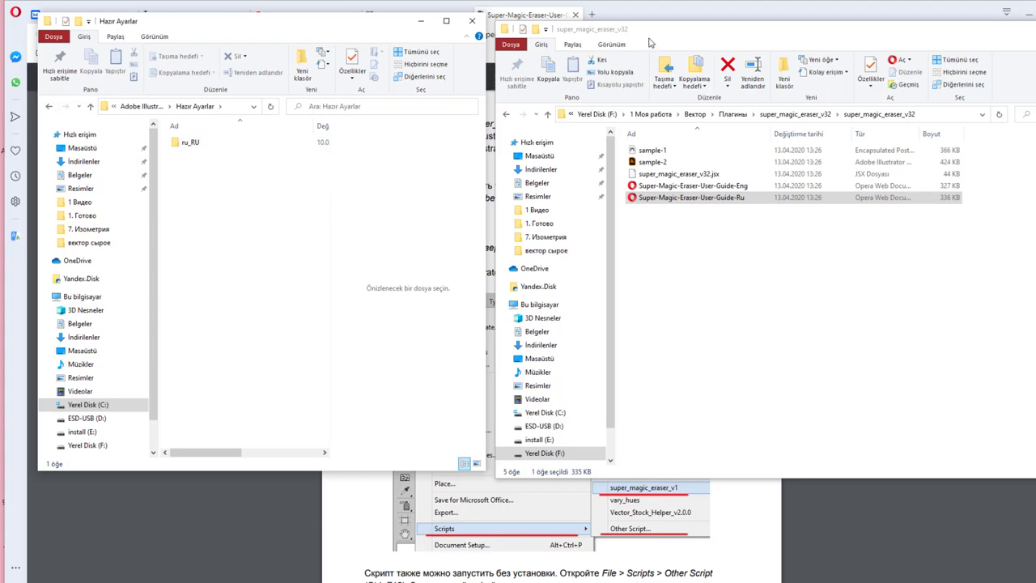
{"action": "mouse_move", "coordinate": [648, 33]}
{"action": "left_mouse_down"}
{"action": "mouse_move", "coordinate": [832, 51]}
{"action": "mouse_move", "coordinate": [886, 34]}
{"action": "left_mouse_up"}
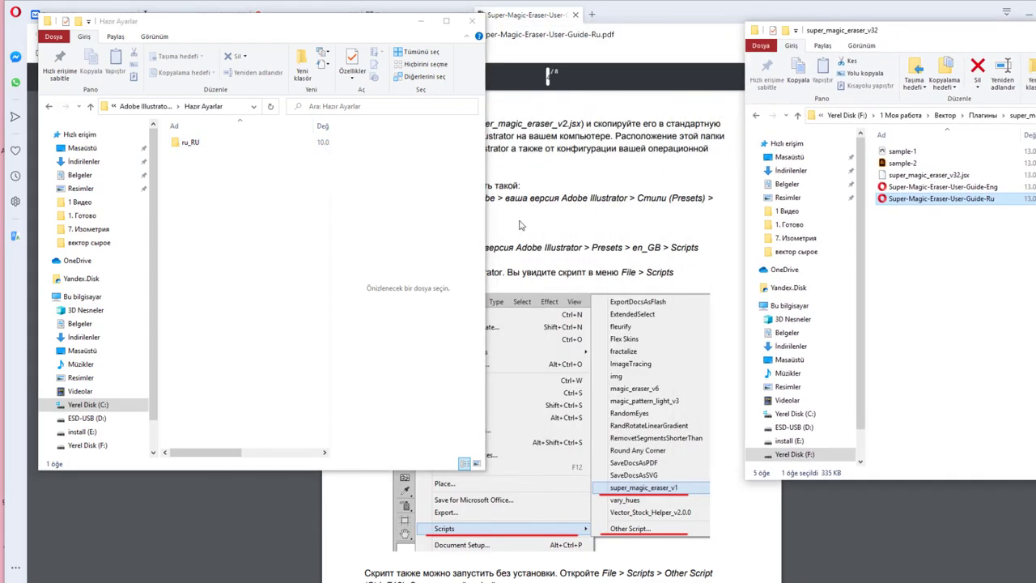
{"action": "mouse_move", "coordinate": [377, 30]}
{"action": "left_mouse_down"}
{"action": "mouse_move", "coordinate": [361, 43]}
{"action": "mouse_move", "coordinate": [350, 31]}
{"action": "left_mouse_up"}
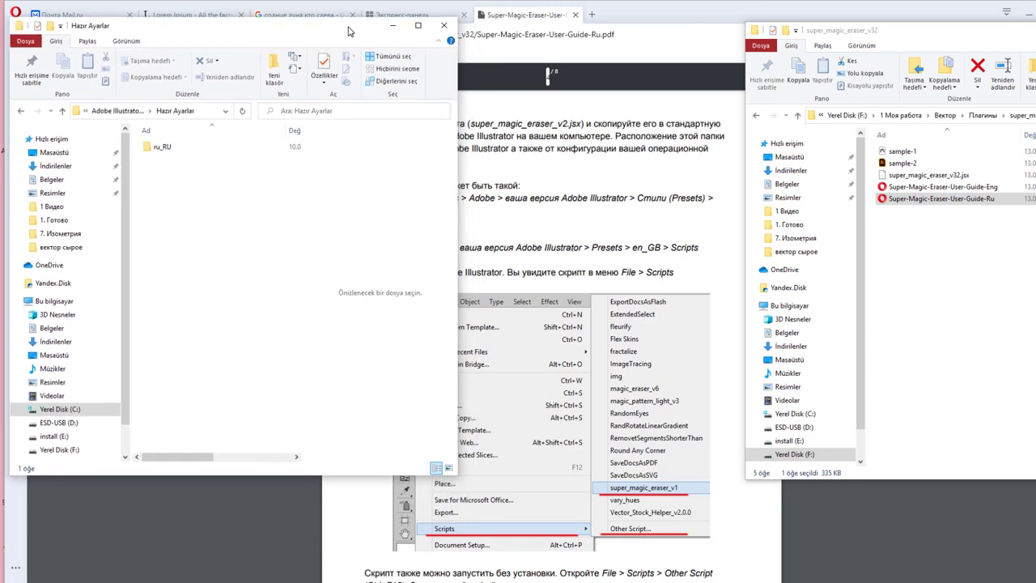
{"action": "double_click", "coordinate": [162, 149]}
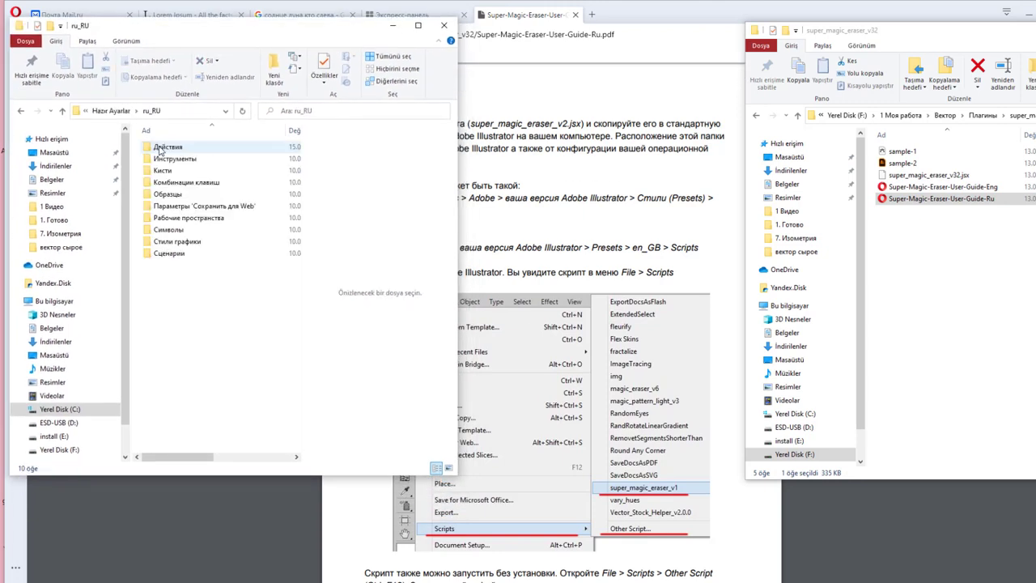
{"action": "double_click", "coordinate": [169, 253]}
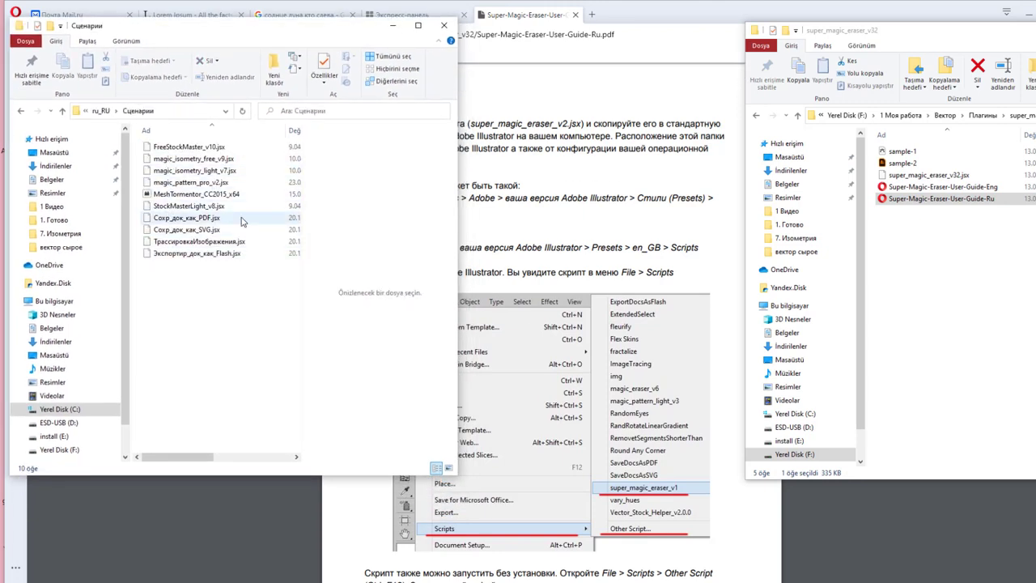
Step: Paste super_magic_eraser_v32.jsx into Сценарии, approving the administrator permission prompt
{"action": "left_click", "coordinate": [908, 253]}
{"action": "left_click", "coordinate": [929, 176]}
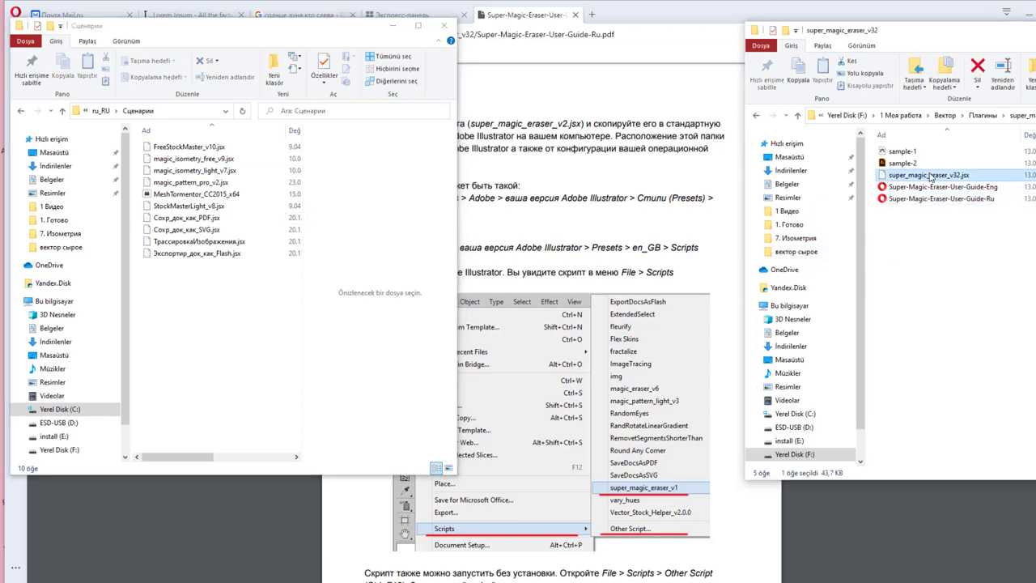
{"action": "left_click", "coordinate": [215, 317]}
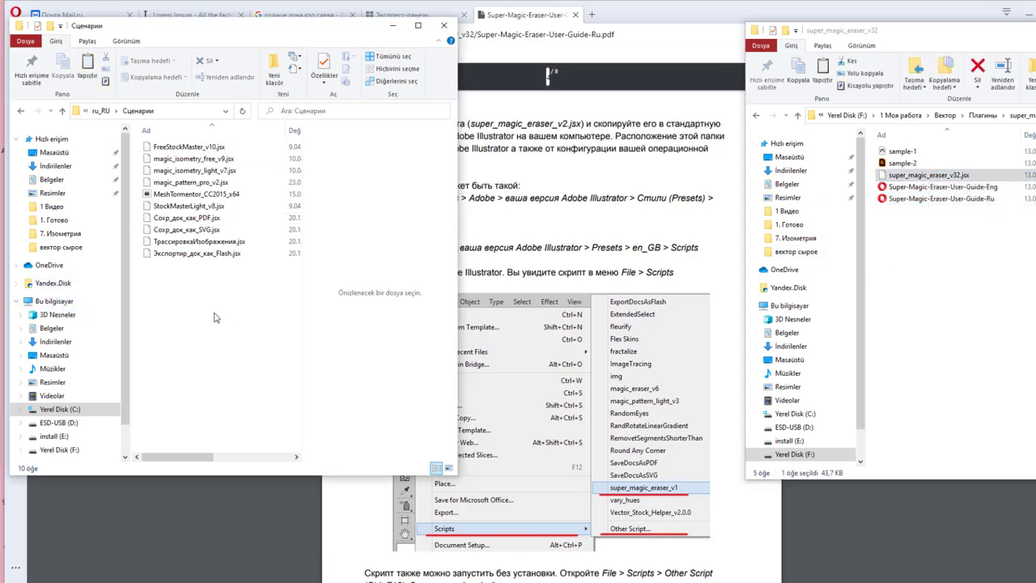
{"action": "key", "text": "ctrl+v"}
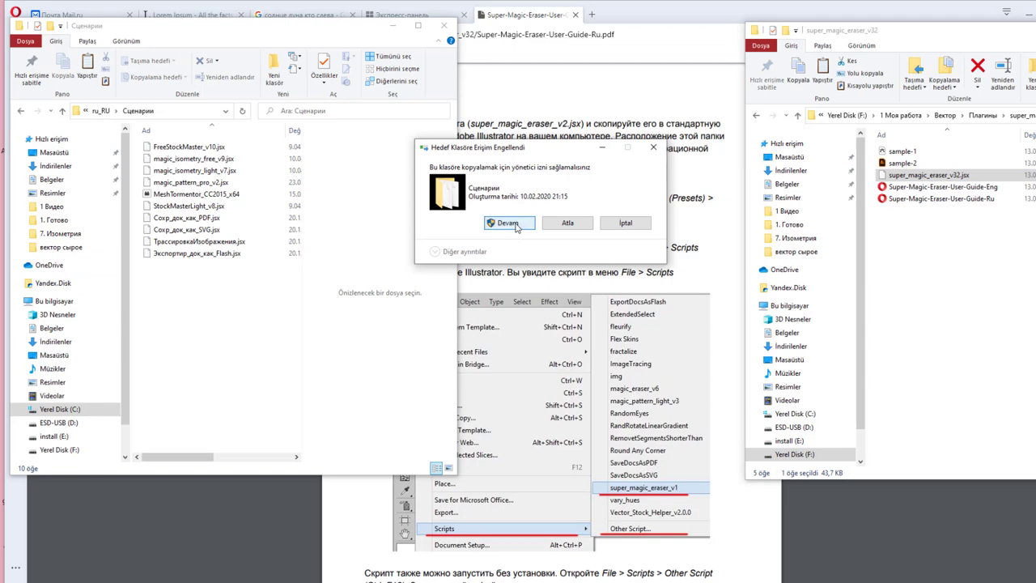
{"action": "left_click", "coordinate": [506, 234]}
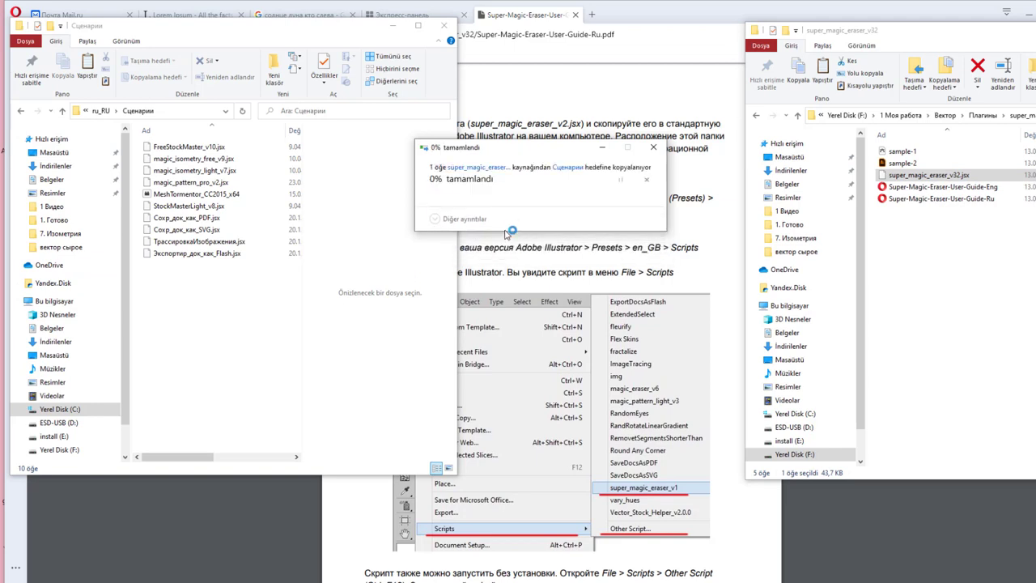
{"action": "left_click", "coordinate": [218, 338]}
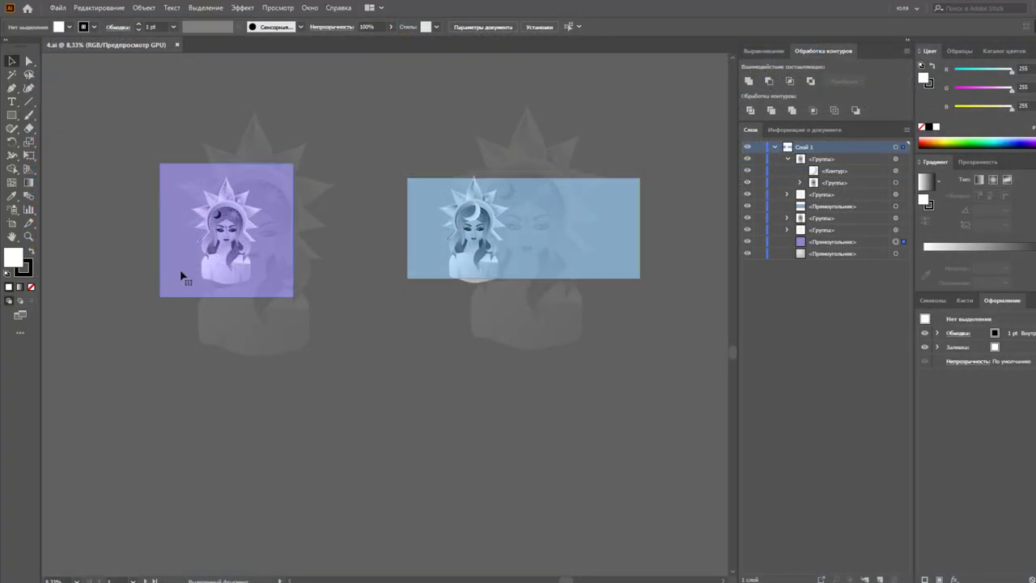
Step: Enlarge the purple and blue background rectangles around their centres
{"action": "left_click", "coordinate": [227, 168]}
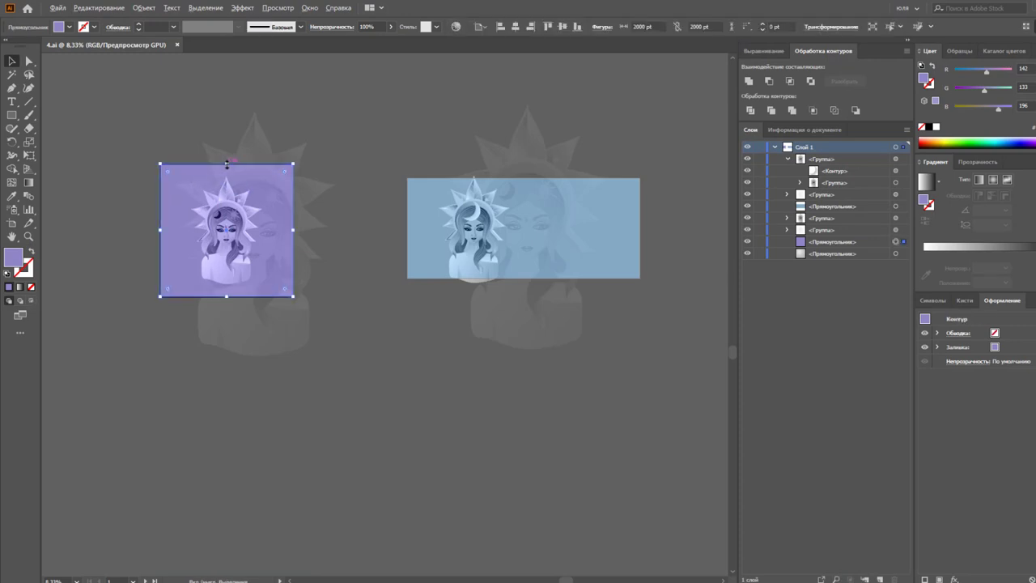
{"action": "left_click_drag", "start_coordinate": [226, 164], "coordinate": [228, 152]}
{"action": "left_click", "coordinate": [418, 197]}
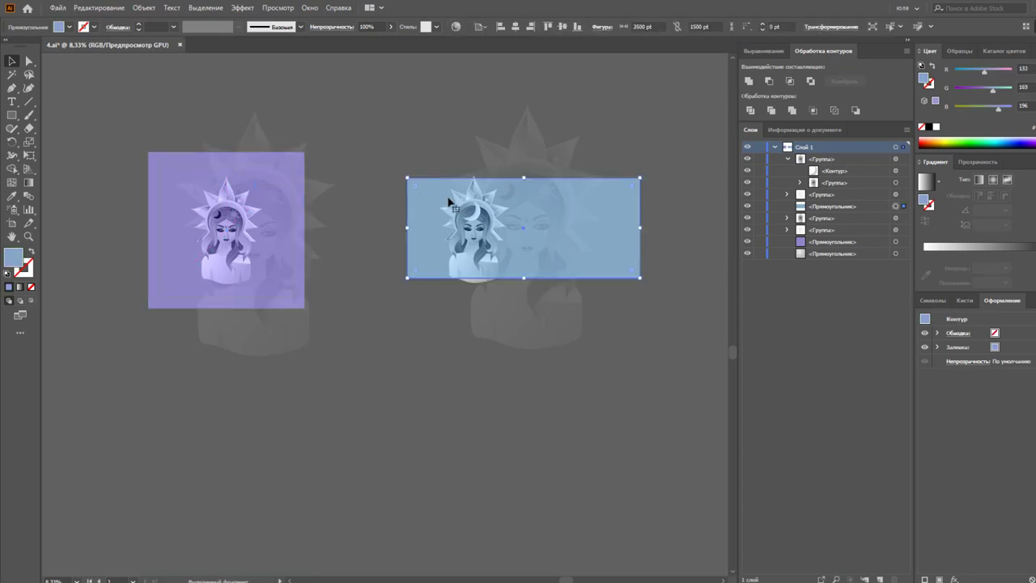
{"action": "left_click_drag", "start_coordinate": [640, 178], "coordinate": [671, 173]}
{"action": "left_click", "coordinate": [671, 173]}
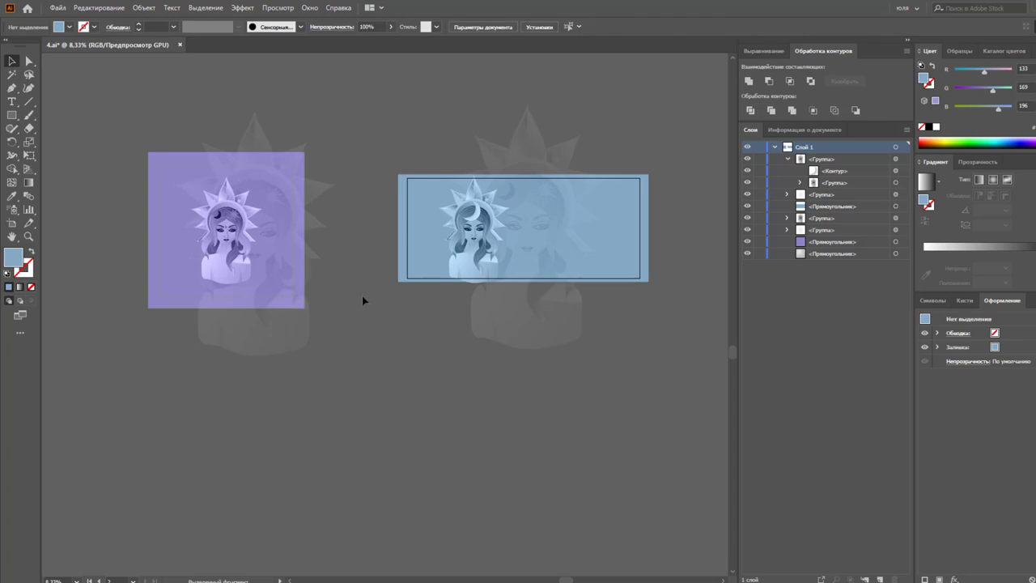
Step: Slightly enlarge the portrait in the purple frame from its top edge
{"action": "scroll", "coordinate": [358, 299], "scroll_direction": "up", "scroll_amount": 1}
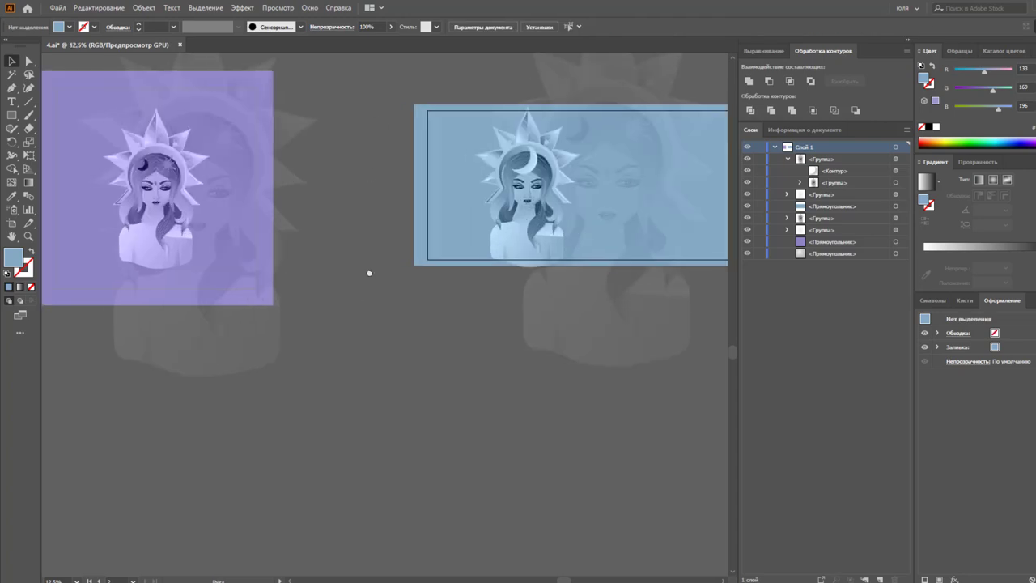
{"action": "scroll", "coordinate": [370, 273], "scroll_direction": "up", "scroll_amount": 2}
{"action": "scroll", "coordinate": [370, 273], "scroll_direction": "left", "scroll_amount": 3}
{"action": "left_click", "coordinate": [220, 298]}
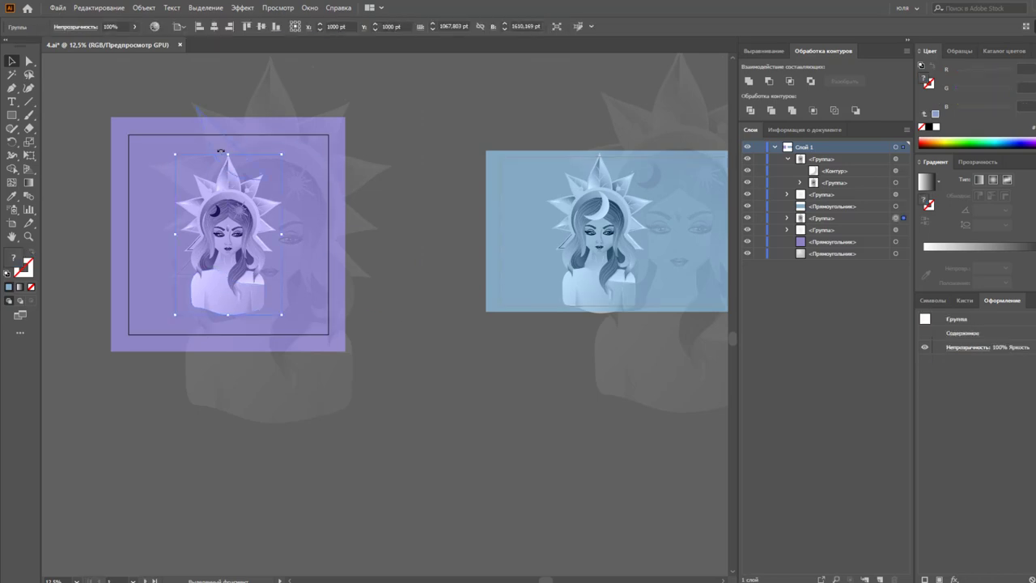
{"action": "left_click_drag", "start_coordinate": [229, 154], "coordinate": [229, 139]}
{"action": "left_click", "coordinate": [407, 338]}
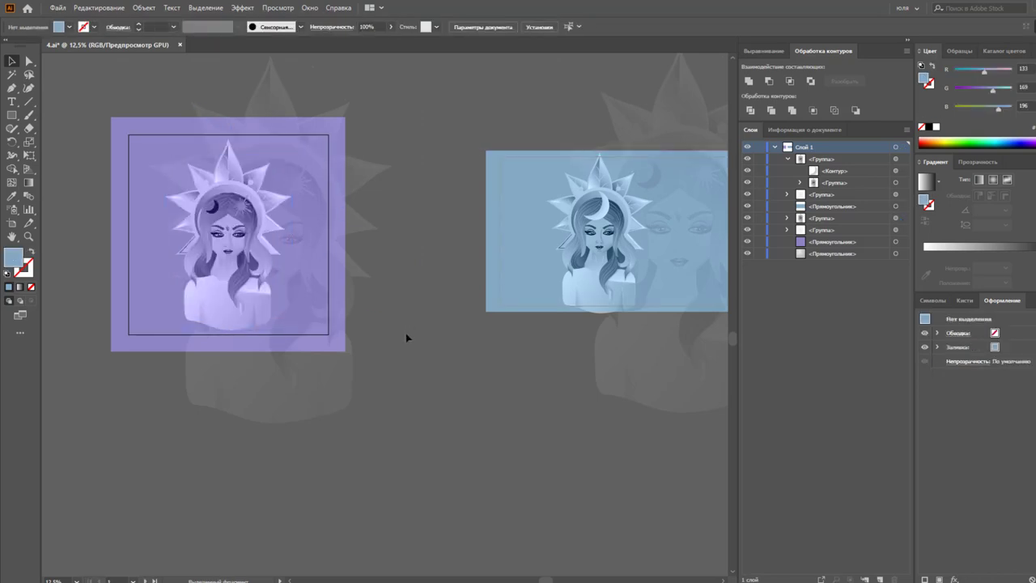
{"action": "key", "text": "ctrl+z"}
{"action": "left_click", "coordinate": [232, 300]}
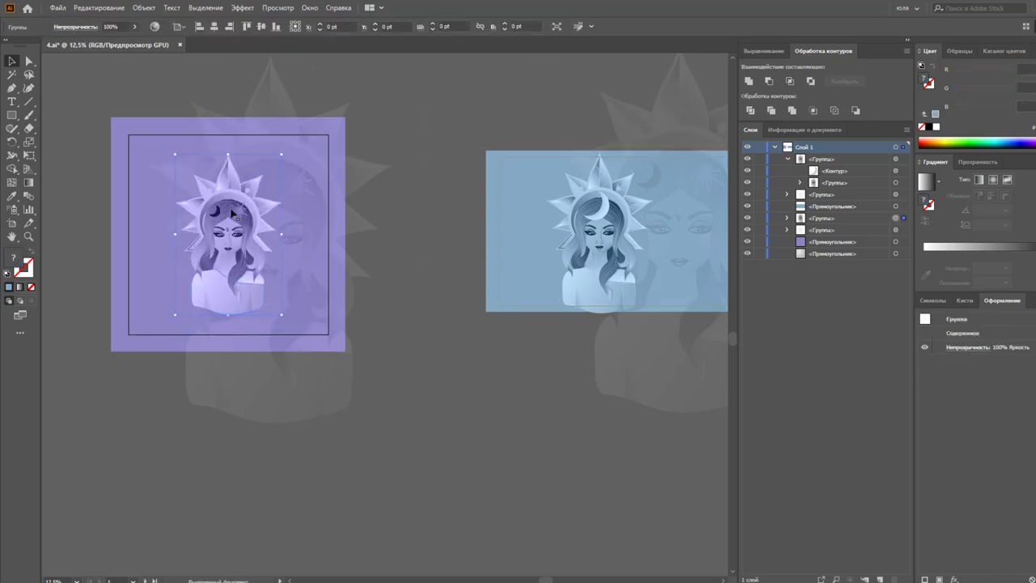
{"action": "left_click_drag", "start_coordinate": [228, 154], "coordinate": [227, 148]}
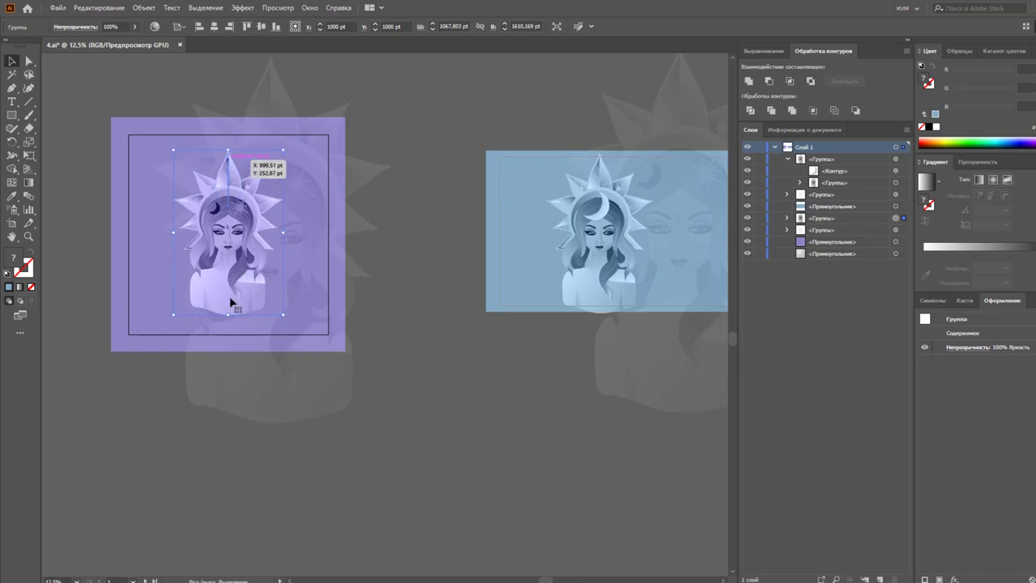
{"action": "left_click", "coordinate": [414, 356]}
Step: Nudge the faded background artwork up and move the sun-girl artwork to the banner's left edge
{"action": "left_click_drag", "start_coordinate": [347, 377], "coordinate": [347, 365]}
{"action": "left_click", "coordinate": [437, 377]}
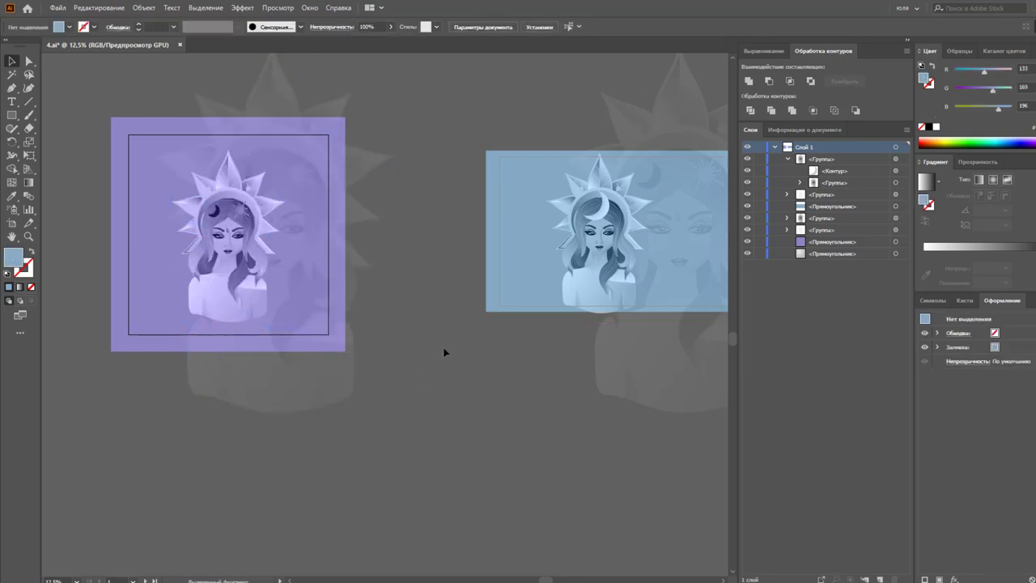
{"action": "left_click_drag", "start_coordinate": [573, 405], "coordinate": [368, 396]}
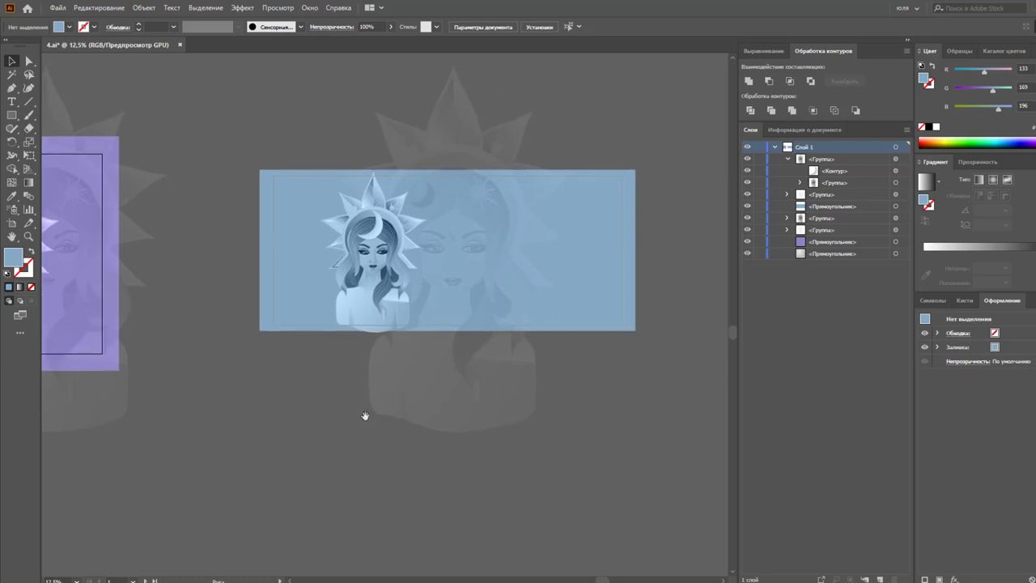
{"action": "left_click_drag", "start_coordinate": [374, 298], "coordinate": [331, 291]}
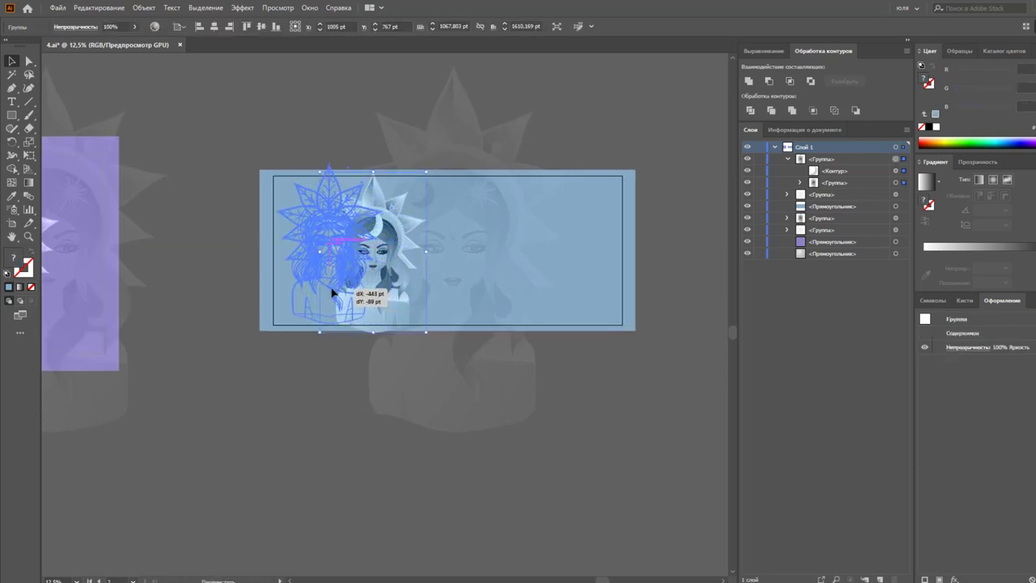
{"action": "left_click_drag", "start_coordinate": [324, 207], "coordinate": [340, 164]}
{"action": "key", "text": "ctrl+z"}
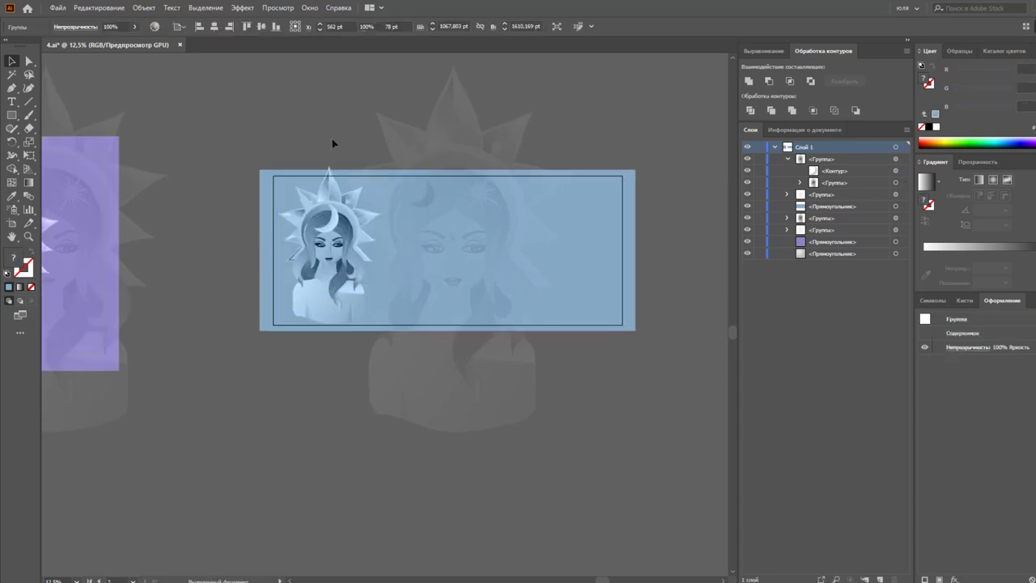
{"action": "left_click", "coordinate": [336, 144]}
{"action": "left_click_drag", "start_coordinate": [334, 269], "coordinate": [411, 270]}
{"action": "key", "text": "ctrl+z"}
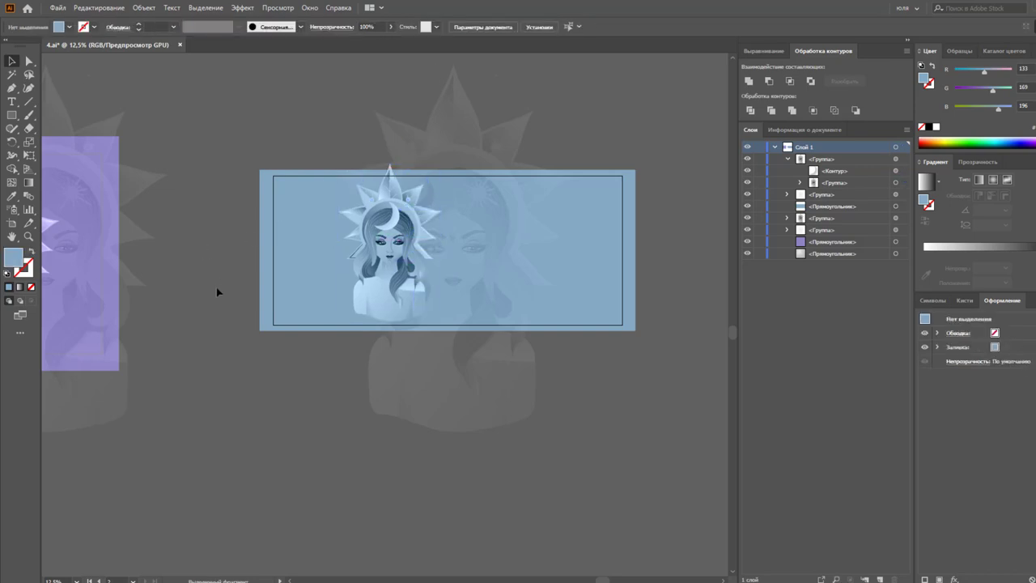
Step: Try resizing the sun-girl artwork in the banner, then undo the change
{"action": "left_click_drag", "start_coordinate": [218, 289], "coordinate": [348, 277]}
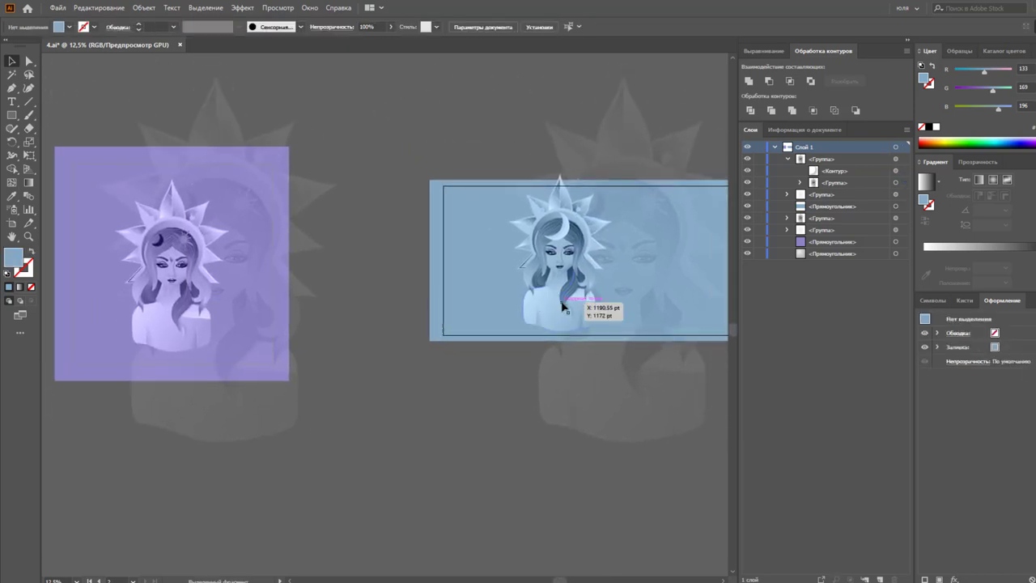
{"action": "left_click", "coordinate": [562, 296]}
{"action": "left_click_drag", "start_coordinate": [563, 332], "coordinate": [555, 347]}
{"action": "key", "text": "ctrl+z"}
{"action": "left_click", "coordinate": [444, 400]}
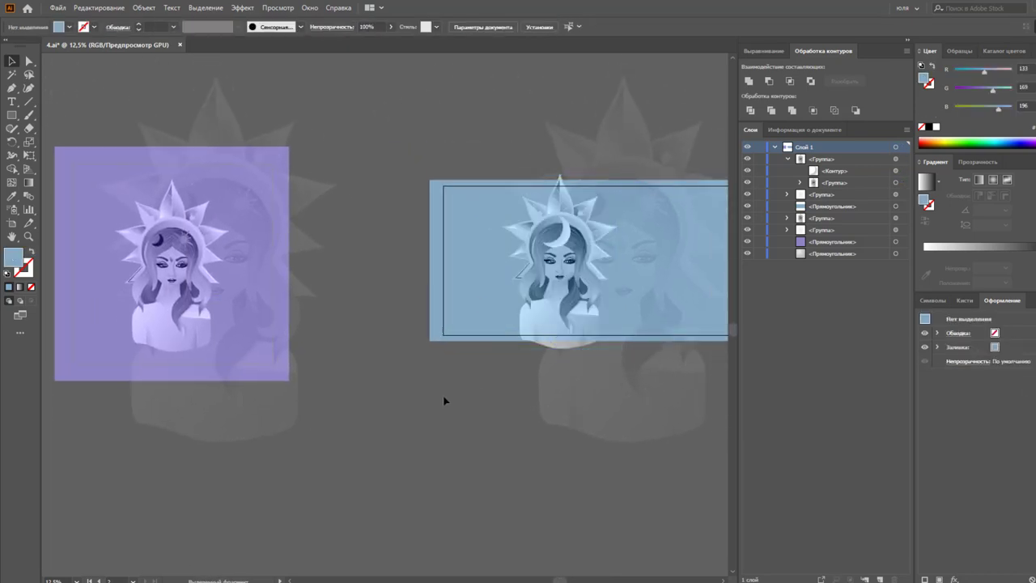
{"action": "mouse_move", "coordinate": [444, 400]}
{"action": "left_mouse_down"}
{"action": "mouse_move", "coordinate": [399, 395]}
{"action": "mouse_move", "coordinate": [399, 379]}
{"action": "left_mouse_up"}
Step: Run super_magic_eraser_v32 with Make Clipping Mask, then release the banner group's clipping mask
{"action": "left_click", "coordinate": [58, 8]}
{"action": "mouse_move", "coordinate": [81, 247]}
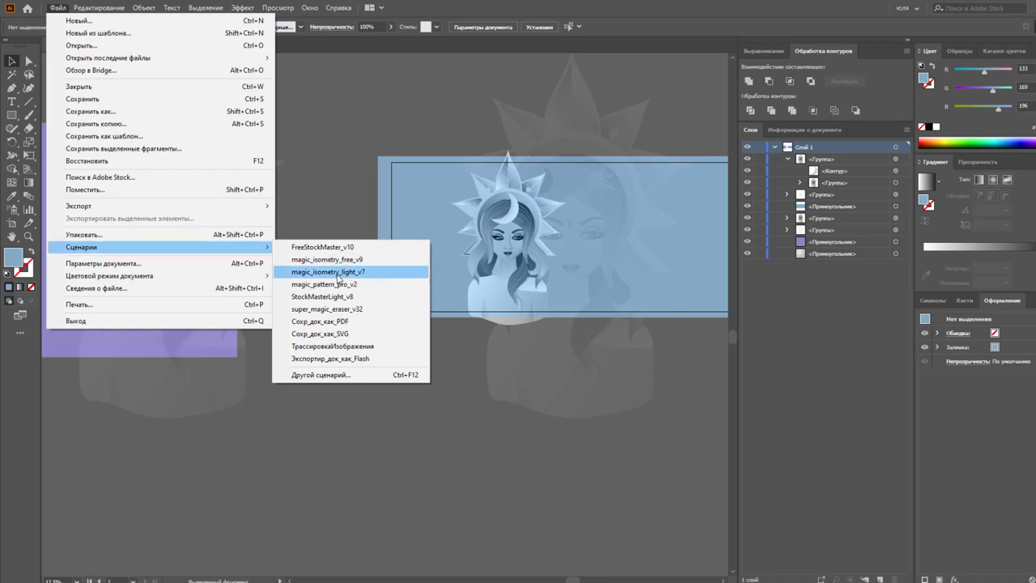
{"action": "left_click", "coordinate": [341, 309]}
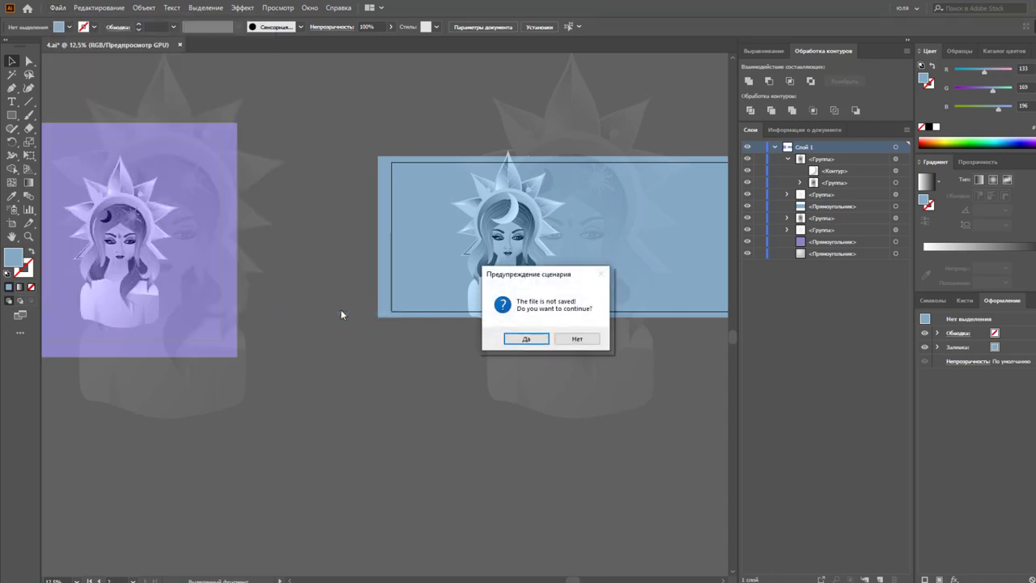
{"action": "left_click", "coordinate": [522, 339]}
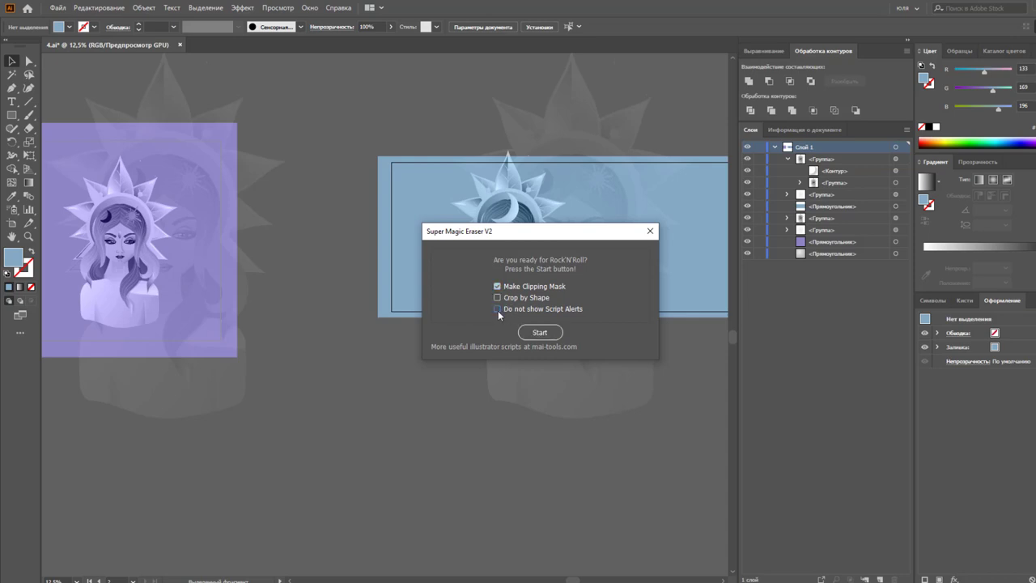
{"action": "left_click", "coordinate": [532, 332]}
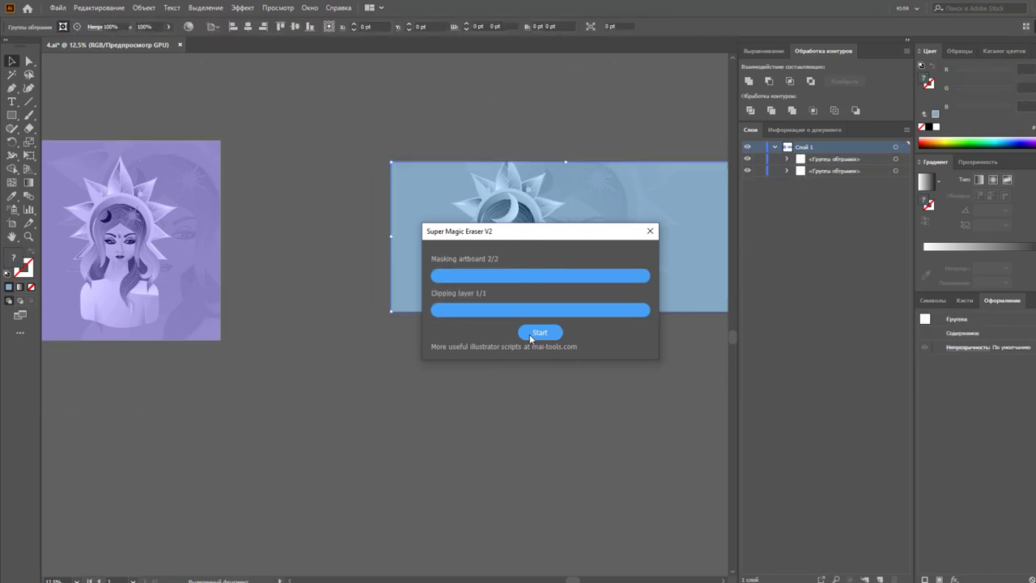
{"action": "right_click", "coordinate": [496, 310]}
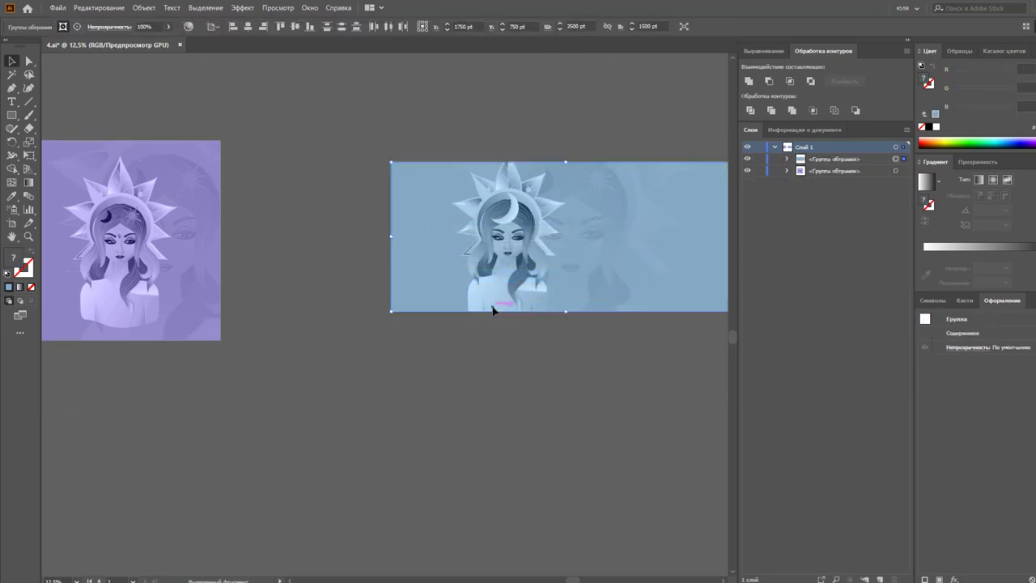
{"action": "left_click", "coordinate": [558, 400]}
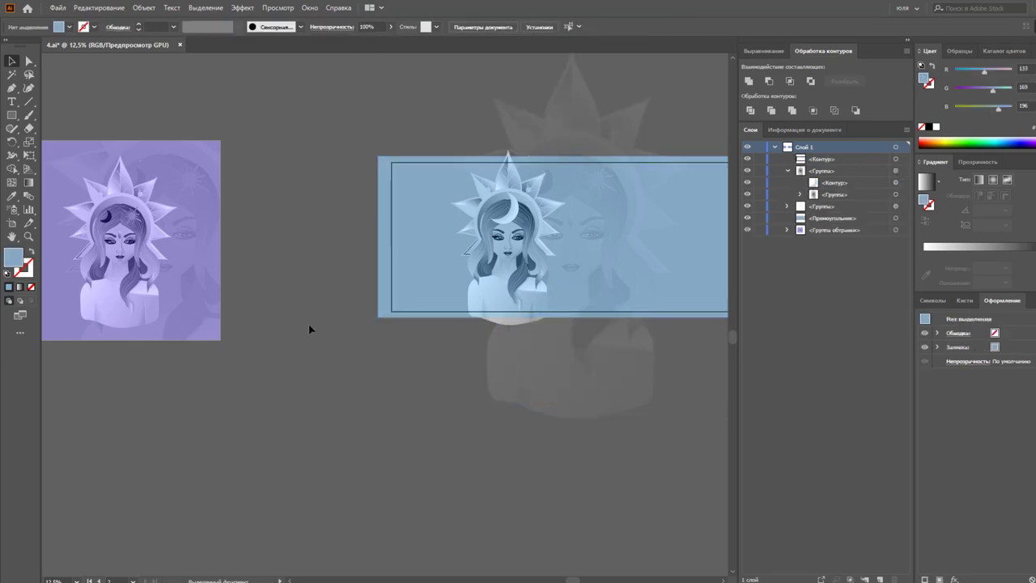
Step: Rerun the eraser with Crop by Shape instead of Make Clipping Mask, then reselect the cropped group
{"action": "left_click", "coordinate": [498, 299]}
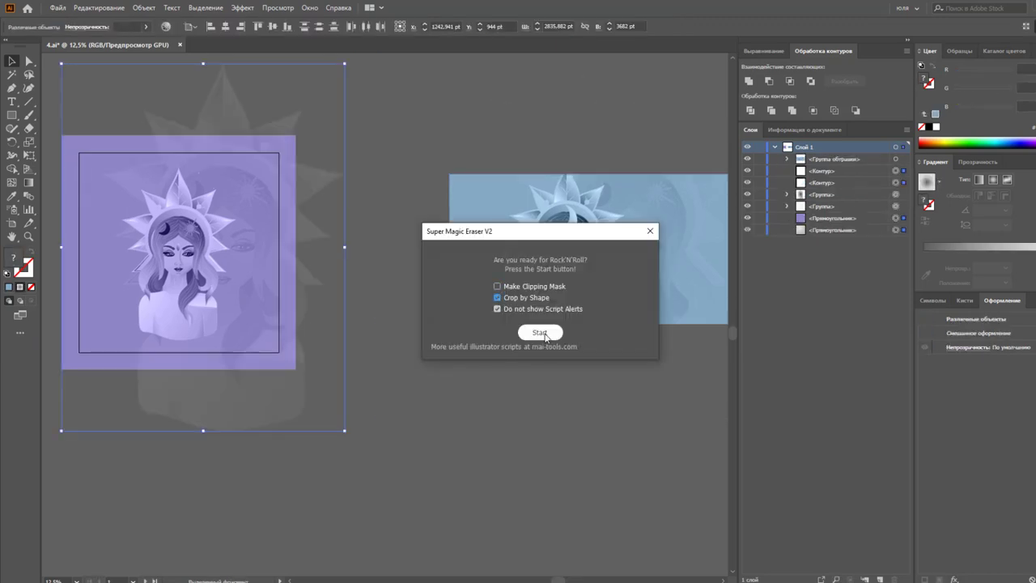
{"action": "left_click", "coordinate": [542, 333]}
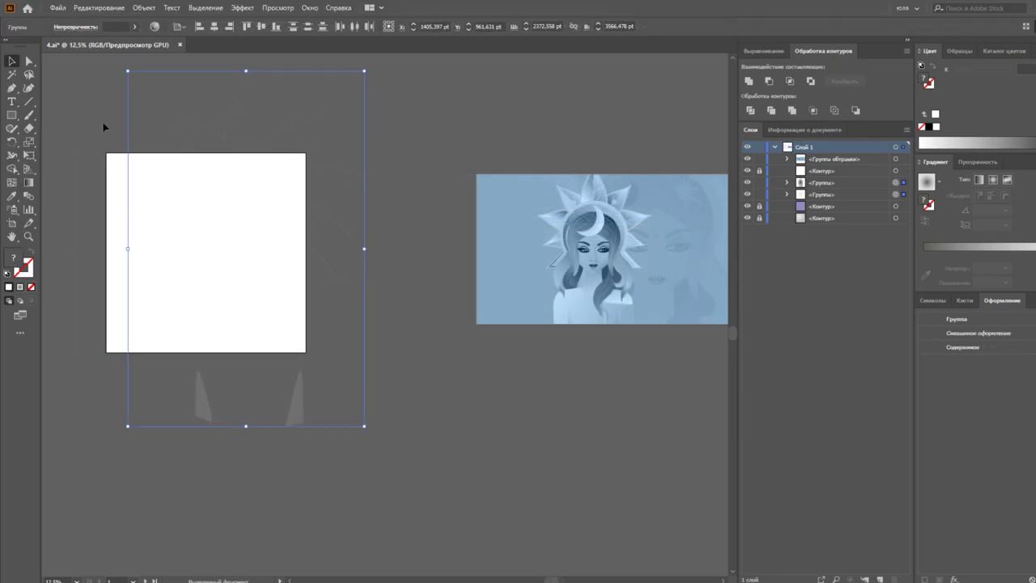
{"action": "left_click", "coordinate": [104, 125]}
{"action": "left_click", "coordinate": [319, 269]}
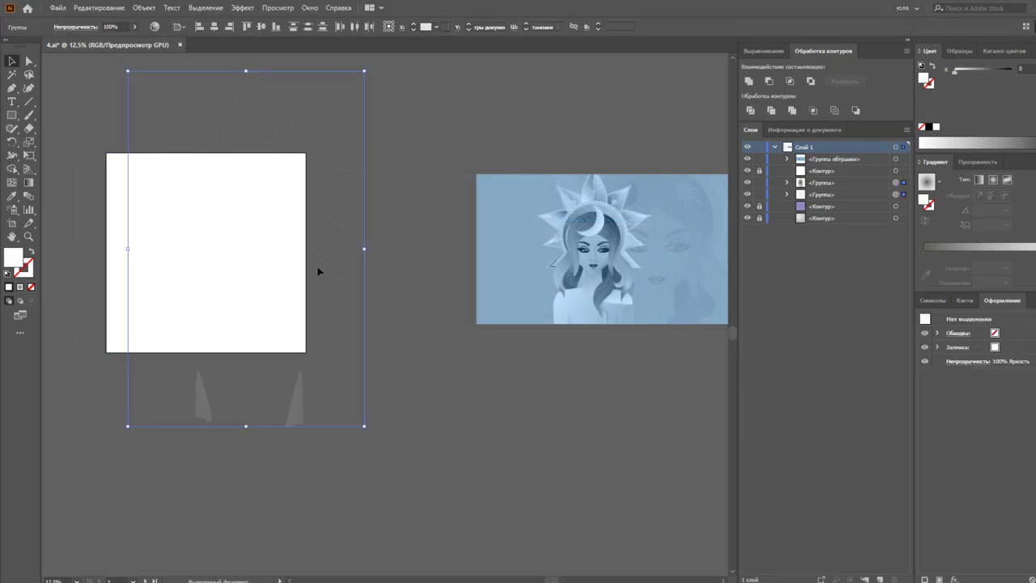
Step: Inspect the faded portrait group in Layers and undo a trial move of it
{"action": "left_click", "coordinate": [786, 183]}
{"action": "left_click", "coordinate": [787, 183]}
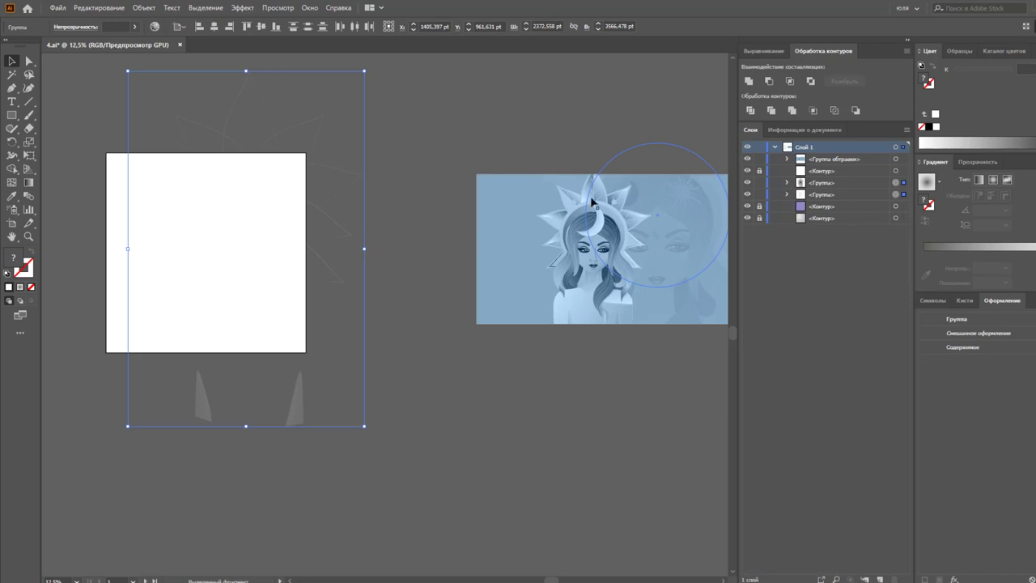
{"action": "left_click_drag", "start_coordinate": [343, 190], "coordinate": [449, 195]}
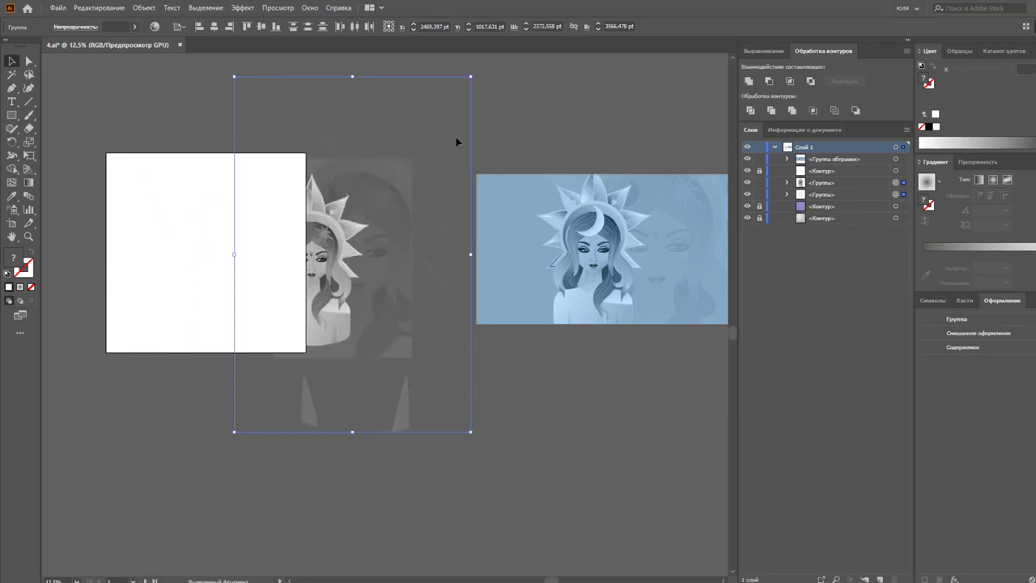
{"action": "key", "text": "ctrl+z"}
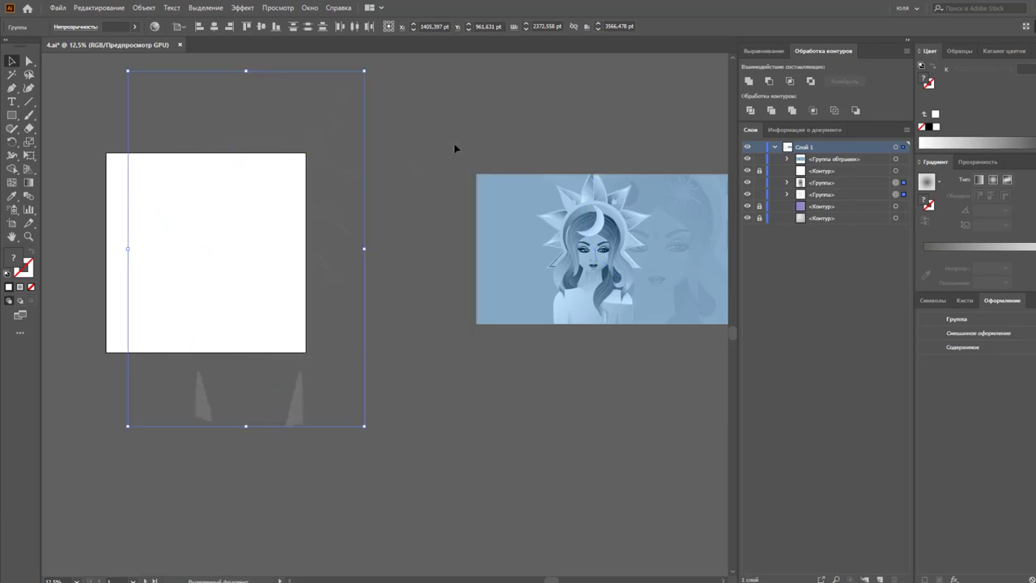
{"action": "left_click", "coordinate": [308, 354]}
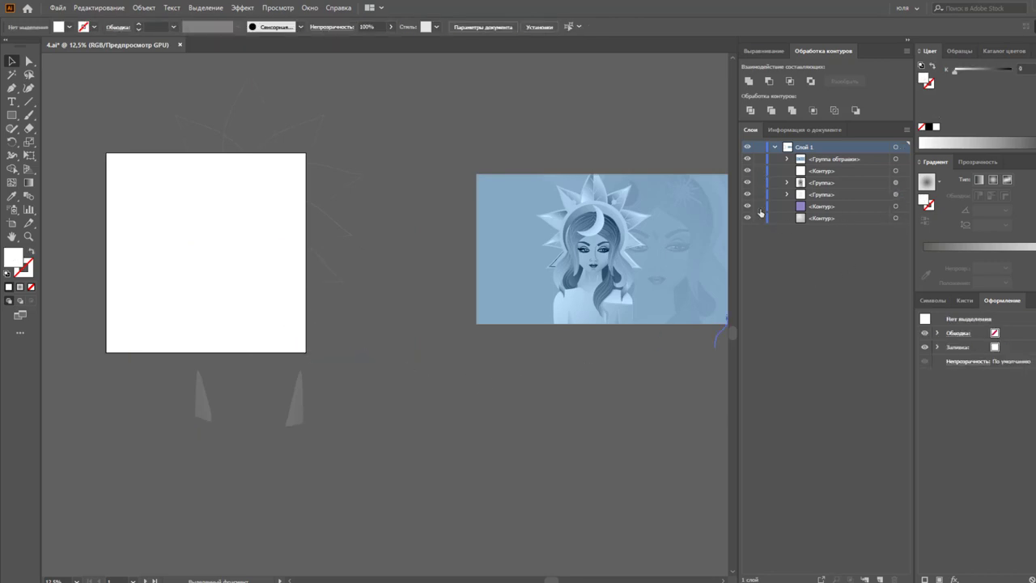
Step: Rearrange the purple square in the stack and delete the white square
{"action": "left_click", "coordinate": [895, 207]}
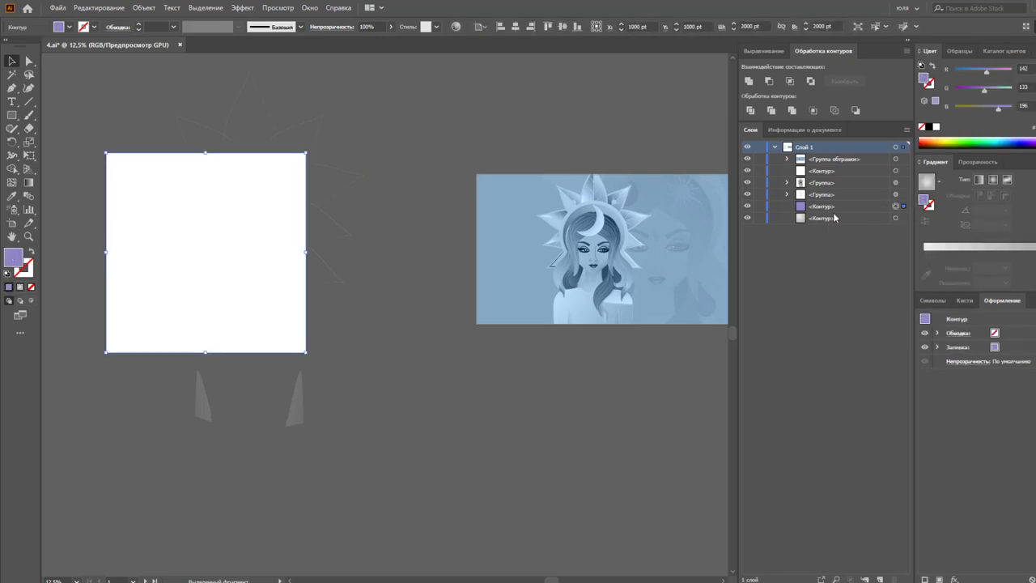
{"action": "key", "text": "ctrl+shift+bracketright"}
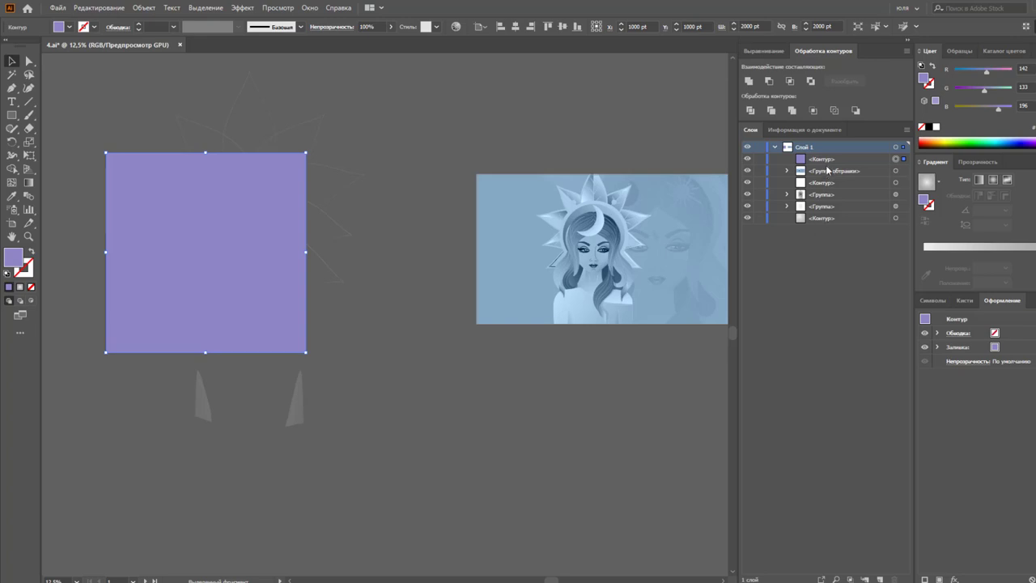
{"action": "left_click_drag", "start_coordinate": [827, 170], "coordinate": [891, 196]}
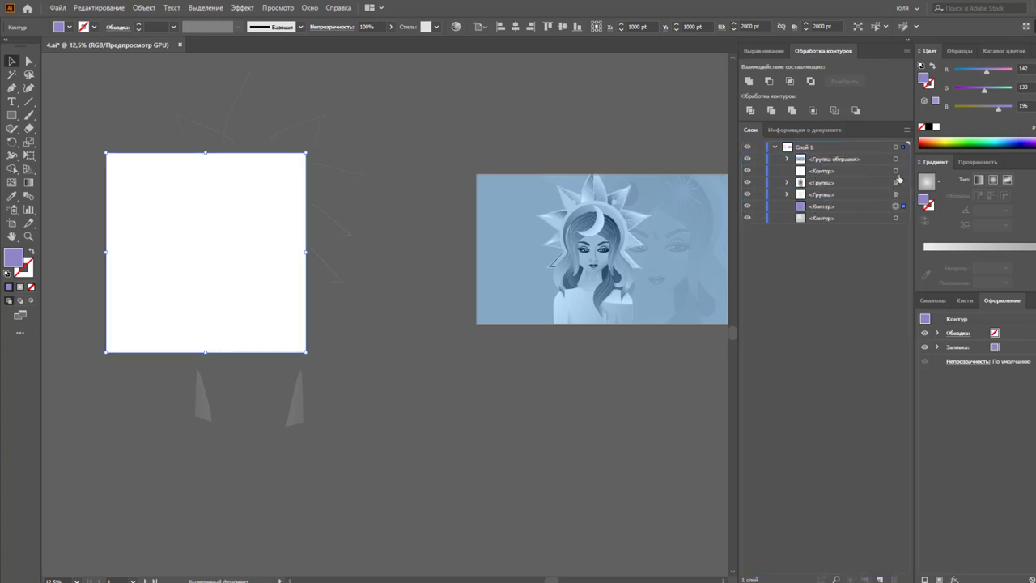
{"action": "left_click", "coordinate": [897, 175]}
{"action": "key", "text": "Delete"}
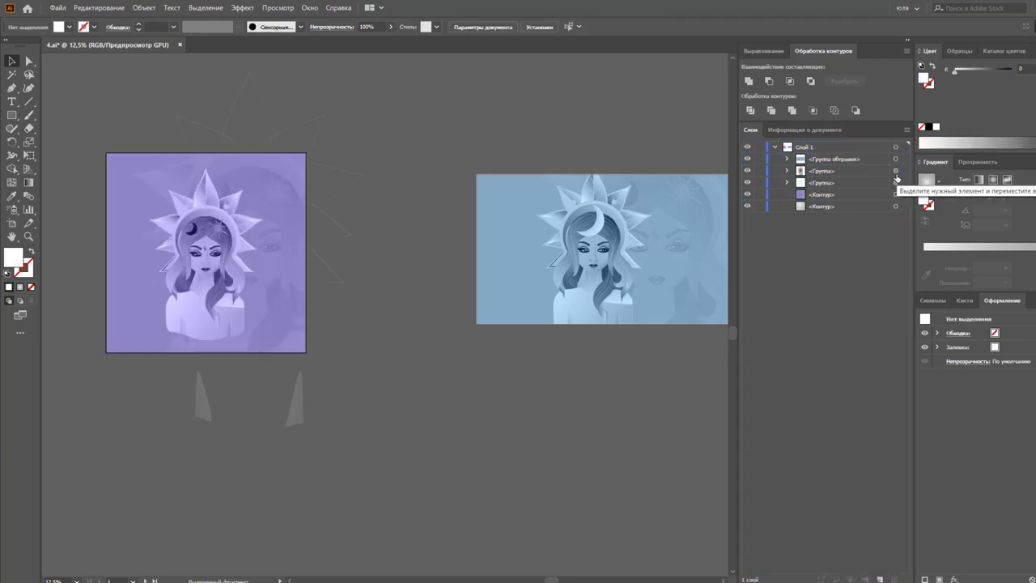
Step: Erase the stray faint lines to the right of the faded portrait artwork
{"action": "left_click", "coordinate": [344, 259]}
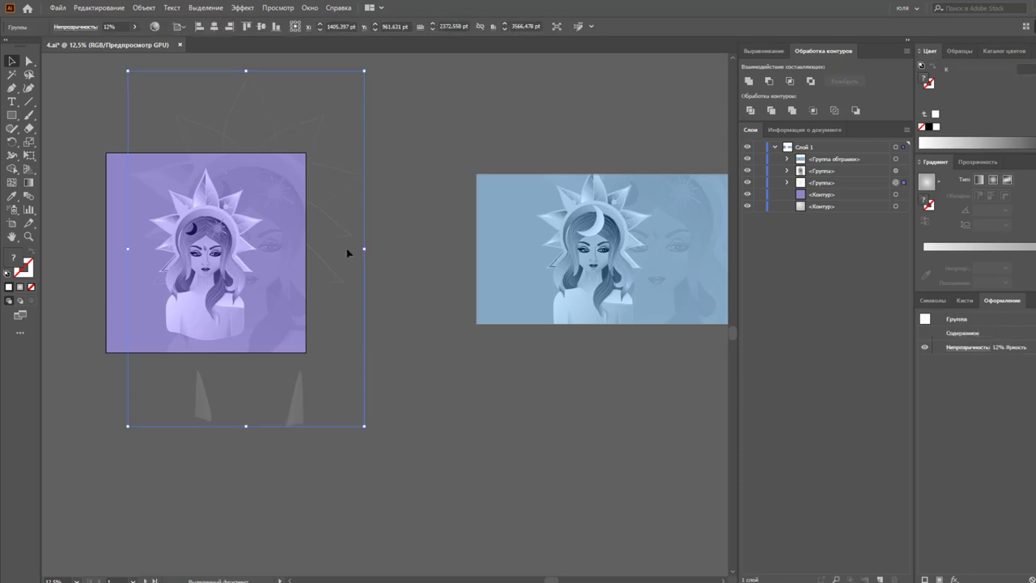
{"action": "key", "text": "a"}
{"action": "left_click", "coordinate": [301, 410]}
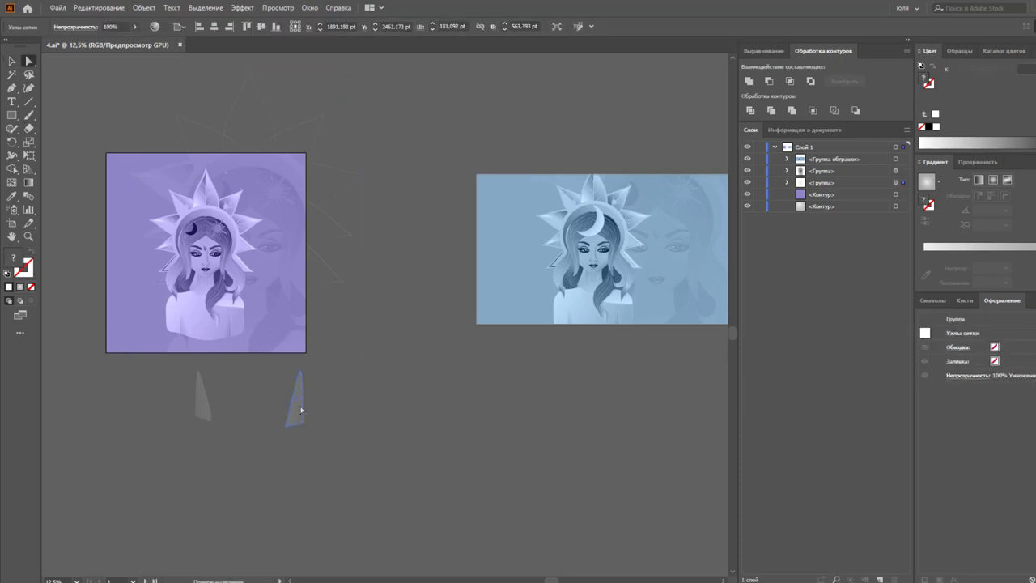
{"action": "key", "text": "v"}
{"action": "left_click", "coordinate": [322, 258]}
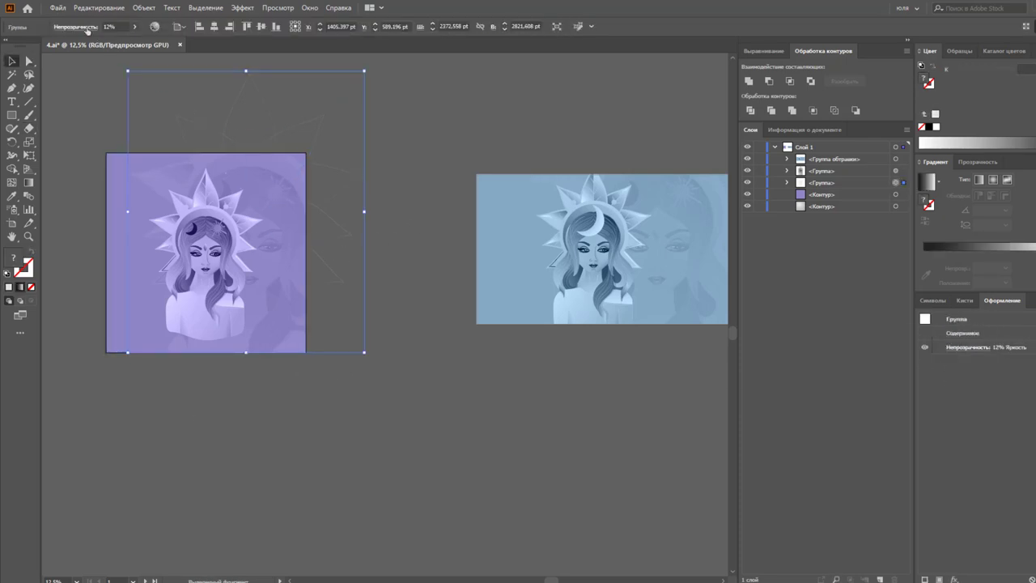
{"action": "left_click", "coordinate": [30, 129]}
{"action": "left_click_drag", "start_coordinate": [397, 103], "coordinate": [308, 332]}
Step: Rerun Super Magic Eraser with Crop by Shape on the left artwork, dismissing the locked-art warning
{"action": "key", "text": "v"}
{"action": "left_click", "coordinate": [58, 8]}
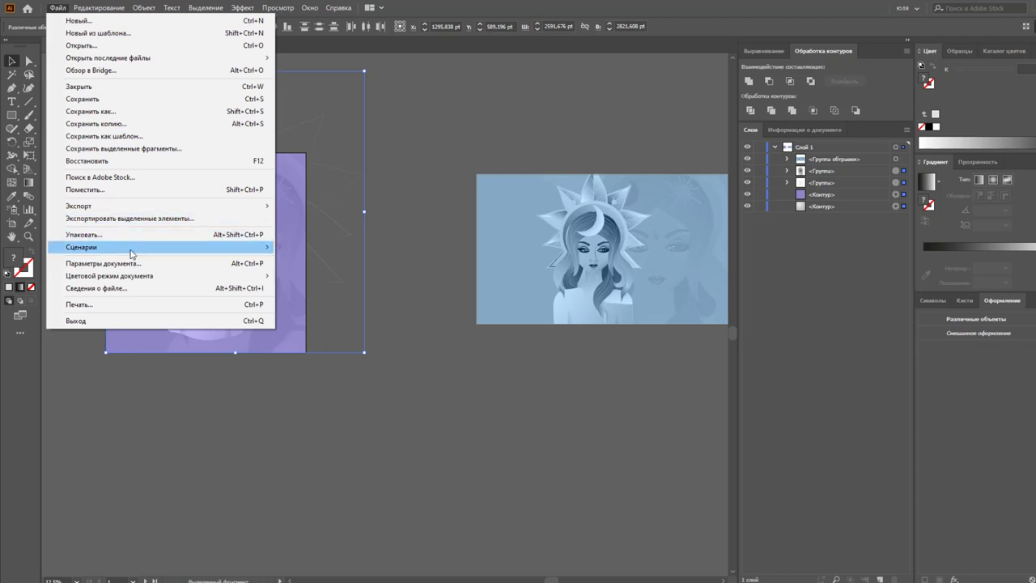
{"action": "mouse_move", "coordinate": [129, 247]}
{"action": "left_click", "coordinate": [344, 309]}
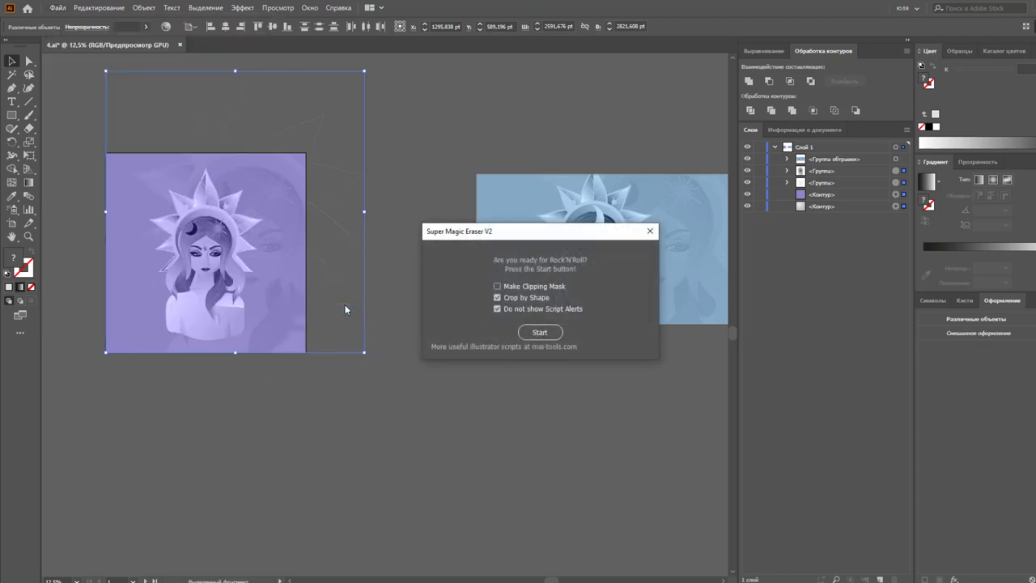
{"action": "left_click", "coordinate": [540, 332]}
{"action": "left_click", "coordinate": [597, 339]}
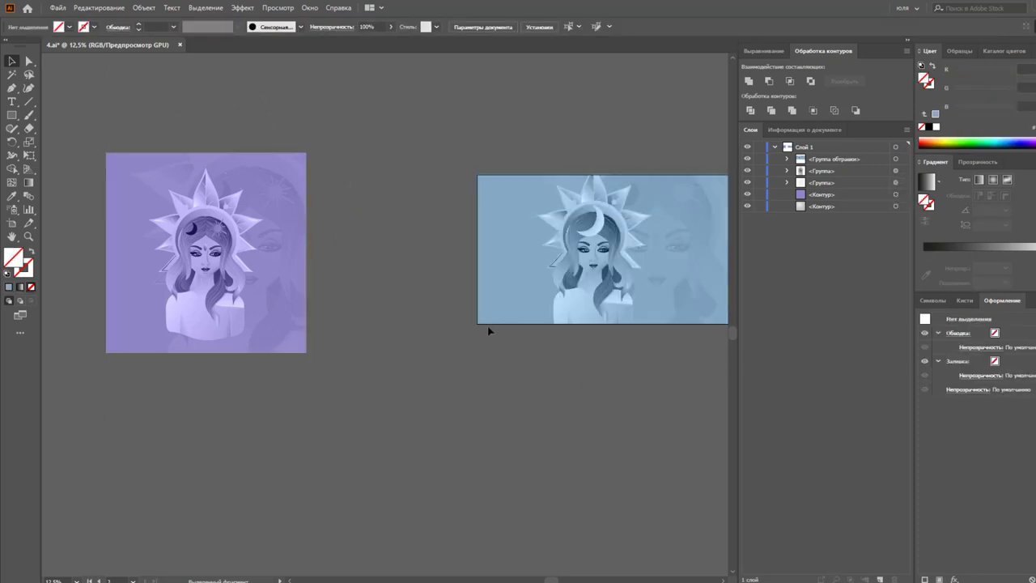
{"action": "left_click", "coordinate": [518, 307]}
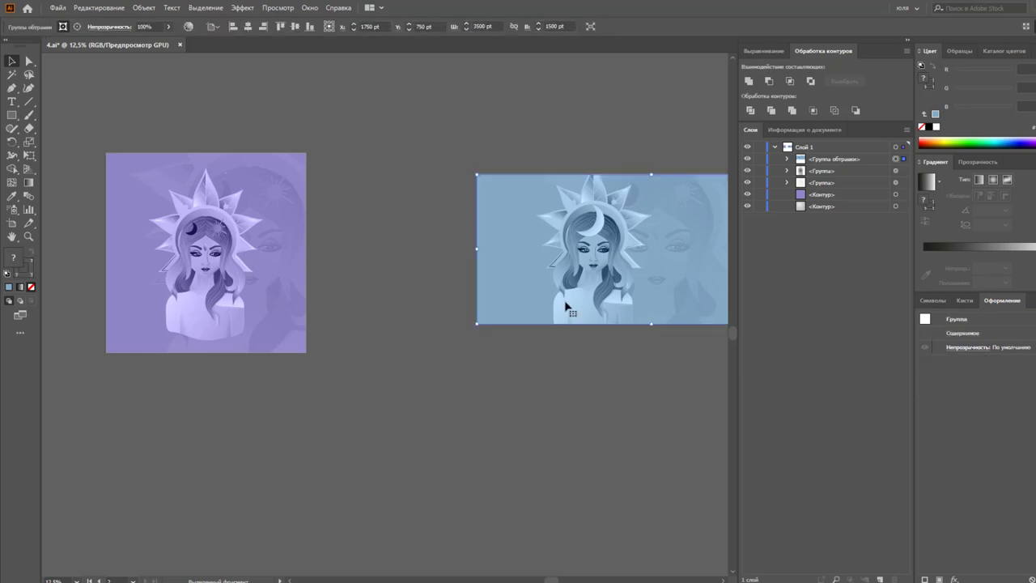
Step: Release the banner's clipping mask and delete the old clipping rectangle
{"action": "right_click", "coordinate": [498, 296]}
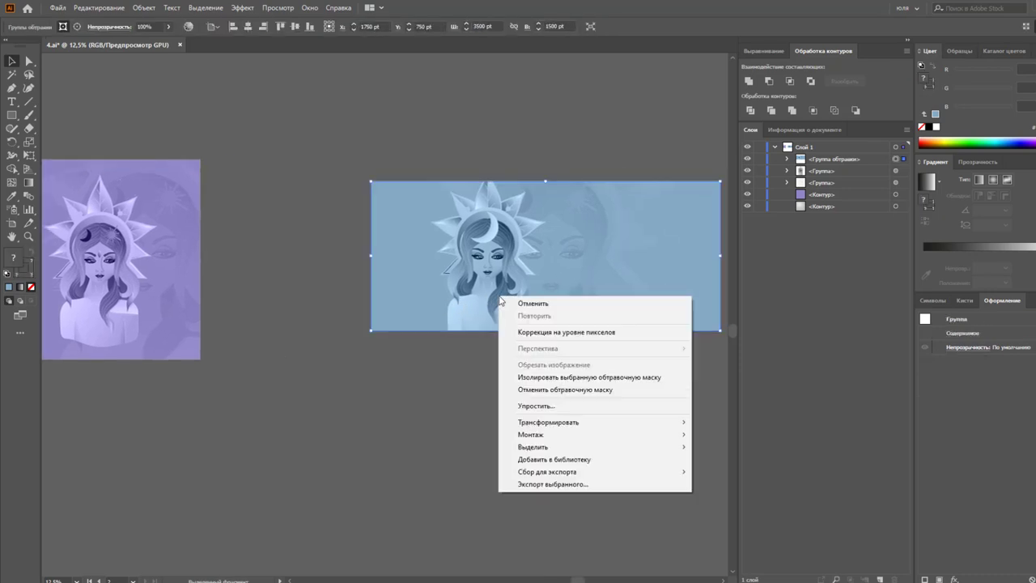
{"action": "left_click", "coordinate": [540, 391]}
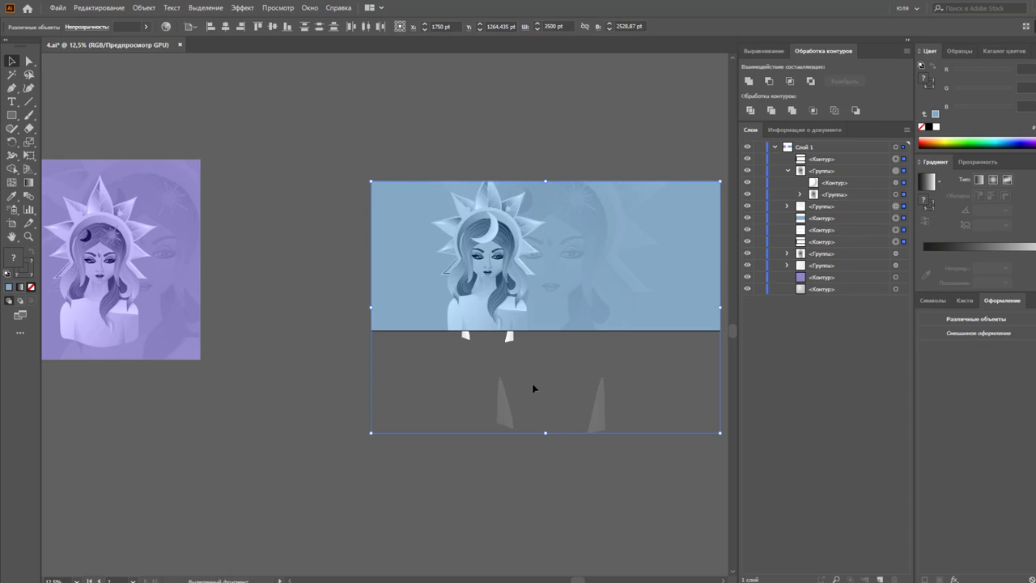
{"action": "left_click", "coordinate": [531, 388]}
{"action": "left_click", "coordinate": [896, 158]}
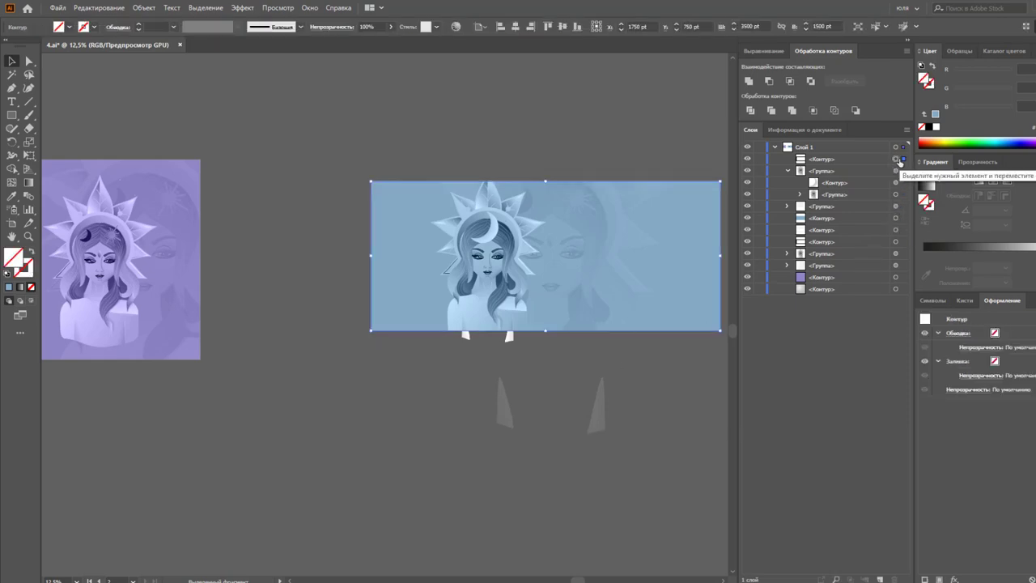
{"action": "key", "text": "Delete"}
Step: Inspect the banner's portrait group and lower spike groups by selecting each one
{"action": "left_click", "coordinate": [508, 340]}
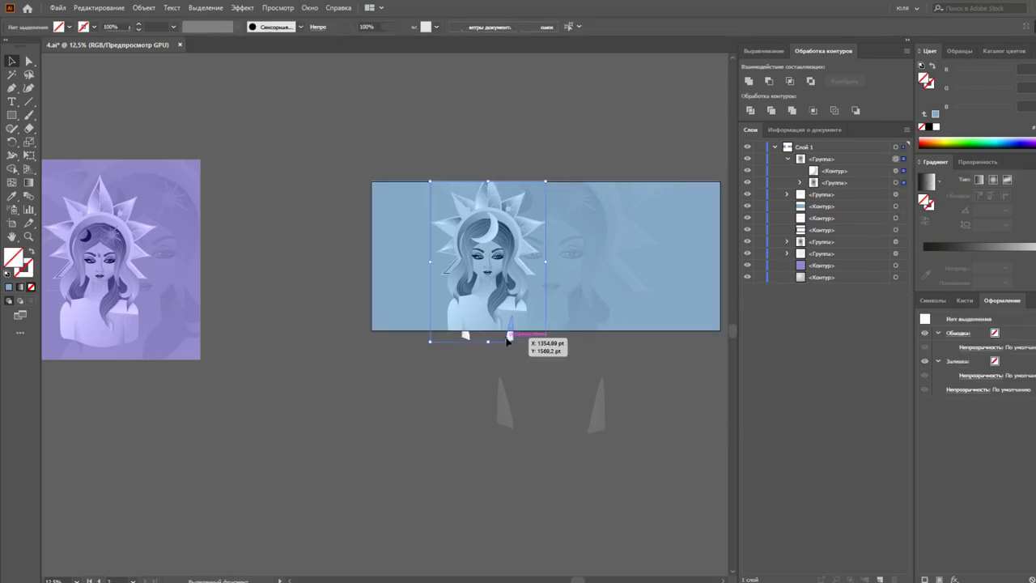
{"action": "left_click", "coordinate": [502, 395]}
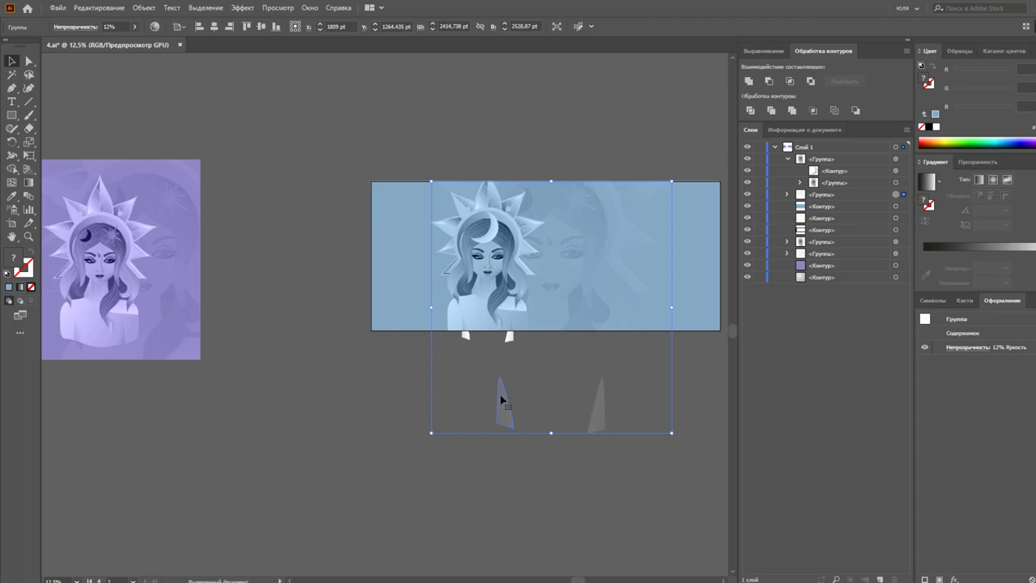
{"action": "left_click", "coordinate": [567, 413]}
{"action": "key", "text": "a"}
{"action": "key", "text": "v"}
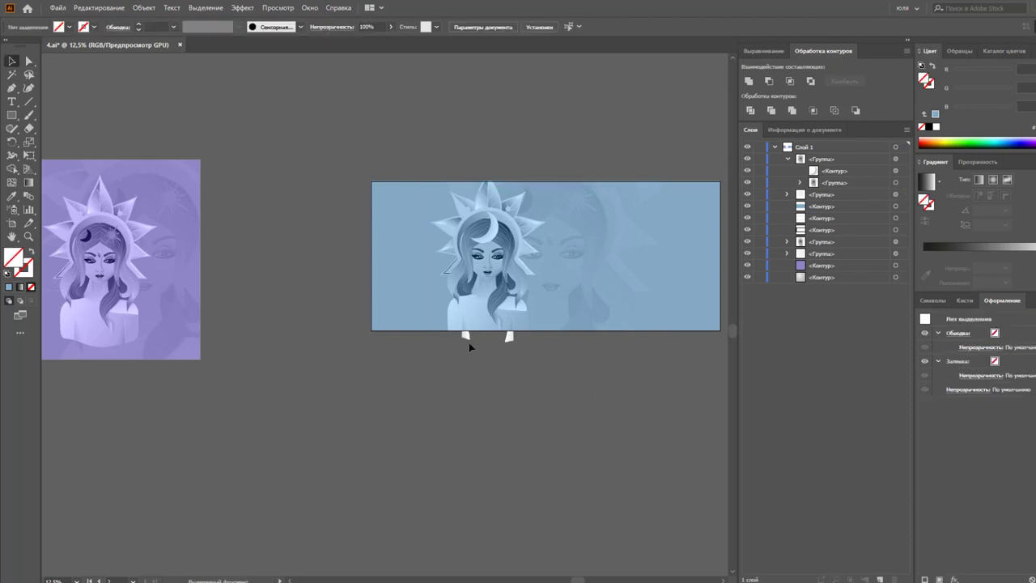
{"action": "left_click", "coordinate": [468, 341]}
{"action": "left_click", "coordinate": [468, 386]}
Step: Bring the blue banner rectangle to front and clip all the artwork to it
{"action": "left_click", "coordinate": [709, 316]}
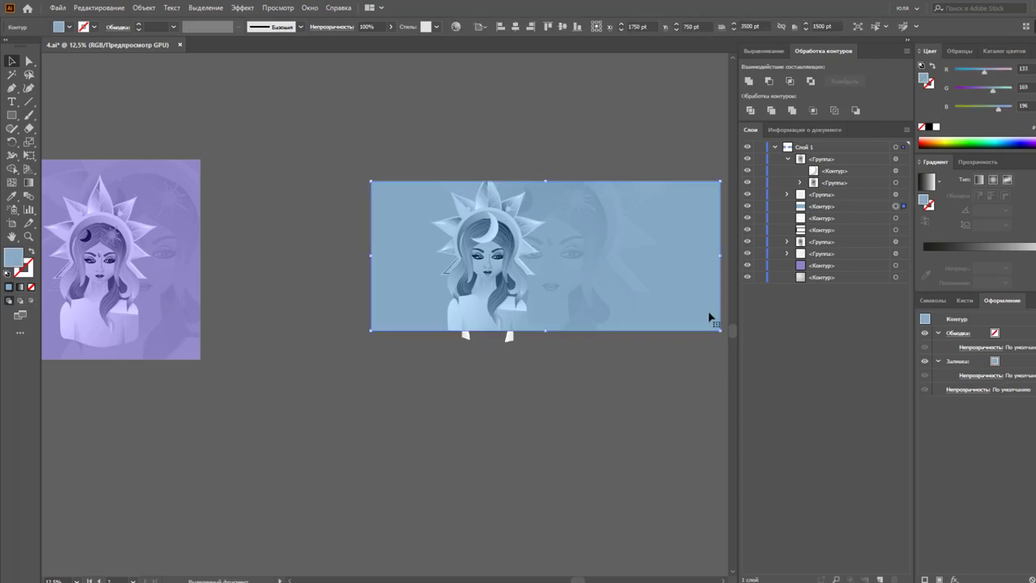
{"action": "key", "text": "ctrl+shift+bracketright"}
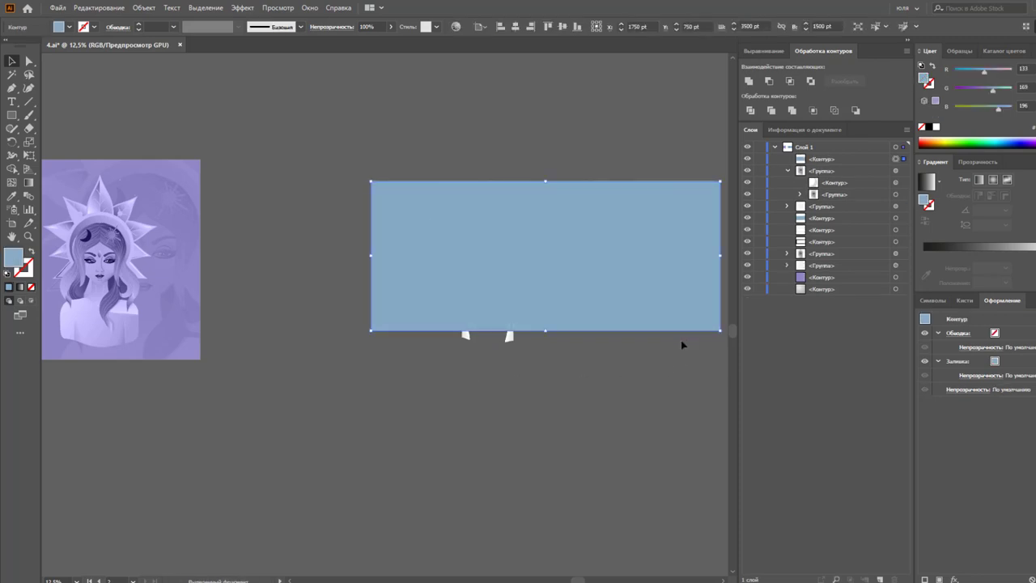
{"action": "scroll", "coordinate": [649, 352], "scroll_direction": "right", "scroll_amount": 3}
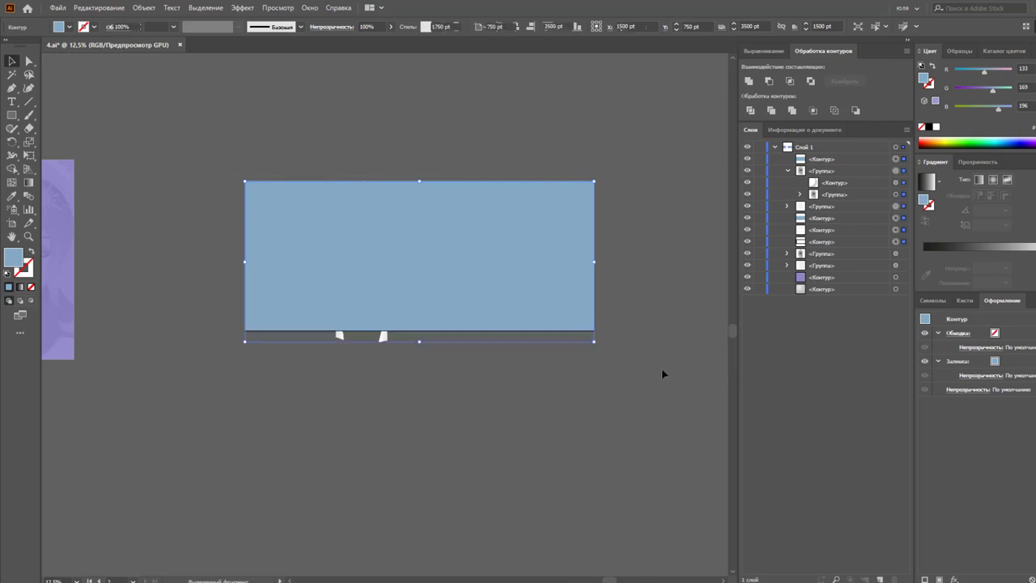
{"action": "key", "text": "ctrl+a"}
{"action": "key", "text": "ctrl+7"}
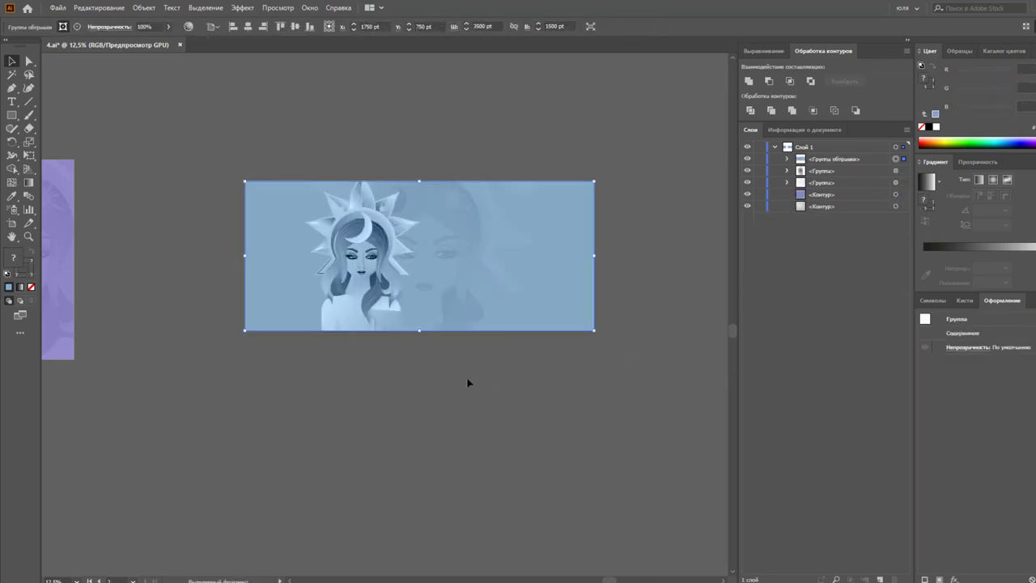
Step: Select the left square portrait artwork and show its Objects statistics in Document Info
{"action": "scroll", "coordinate": [632, 408], "scroll_direction": "left", "scroll_amount": 5}
{"action": "scroll", "coordinate": [486, 340], "scroll_direction": "left", "scroll_amount": 2}
{"action": "left_click_drag", "start_coordinate": [99, 475], "coordinate": [491, 308]}
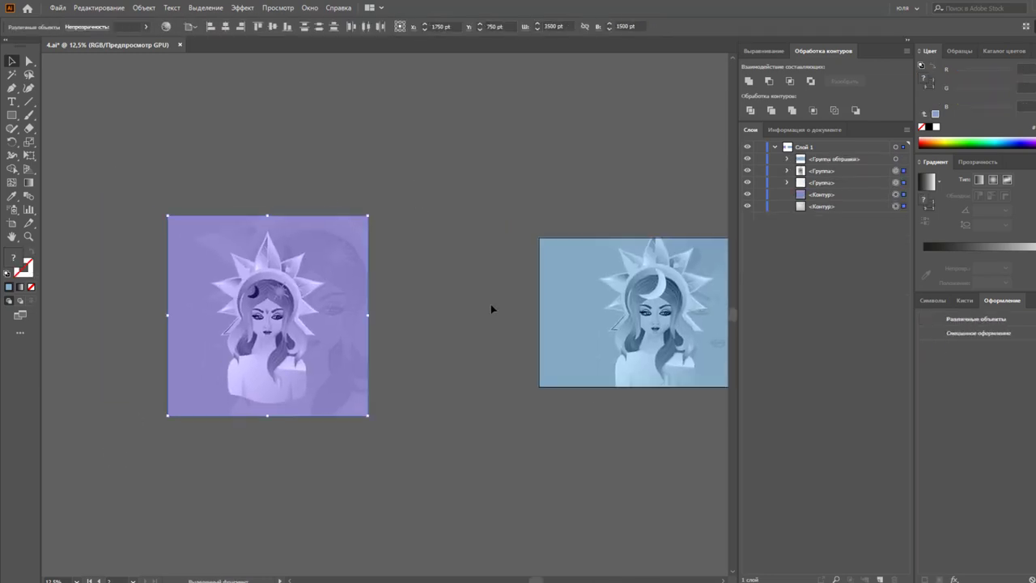
{"action": "left_click", "coordinate": [801, 130]}
{"action": "left_click", "coordinate": [907, 130]}
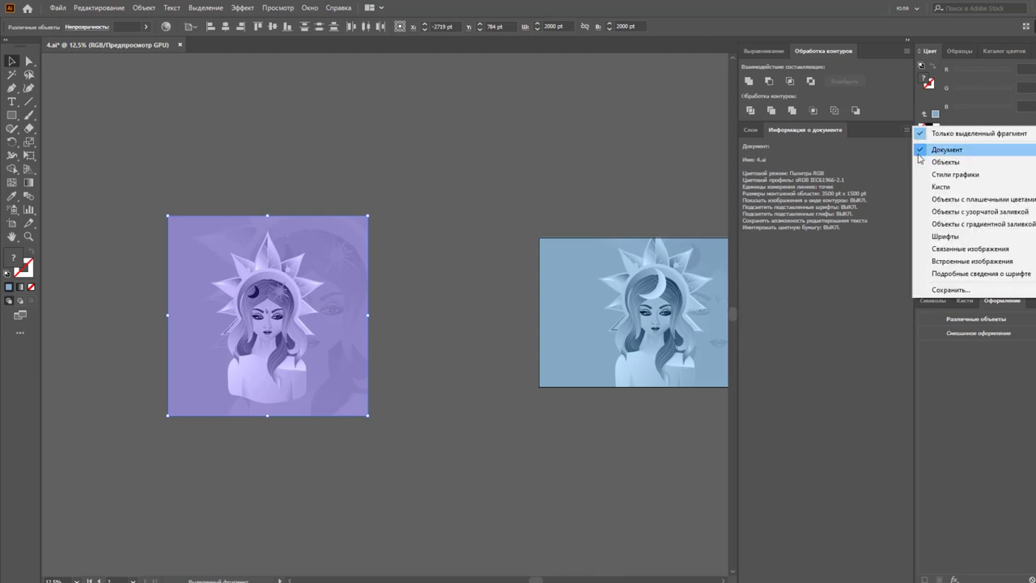
{"action": "left_click", "coordinate": [939, 160]}
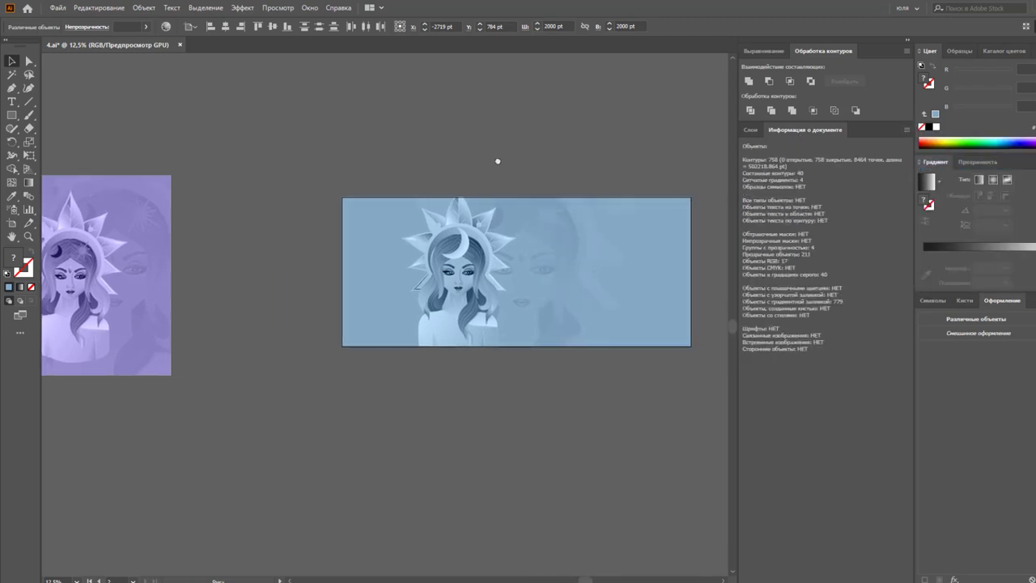